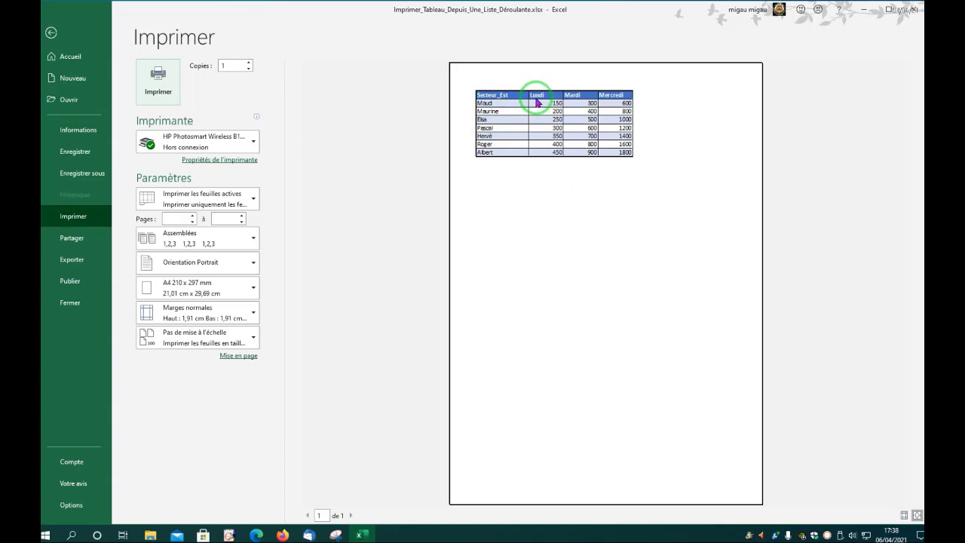
Choose Secteur_Nord in the sector list in G4, and check the resulting print preview
{"action": "left_click", "coordinate": [51, 33]}
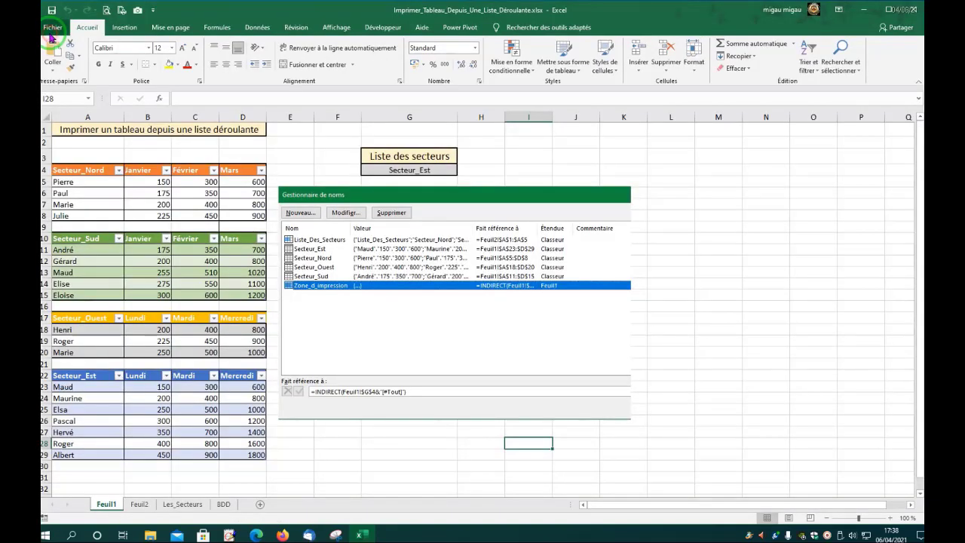
{"action": "left_click", "coordinate": [413, 170]}
{"action": "left_click", "coordinate": [461, 173]}
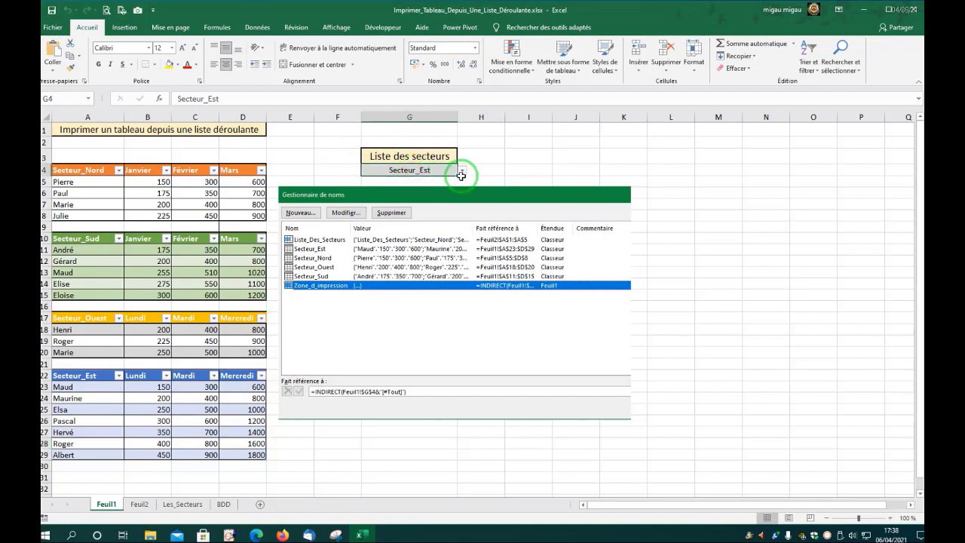
{"action": "left_click", "coordinate": [463, 173]}
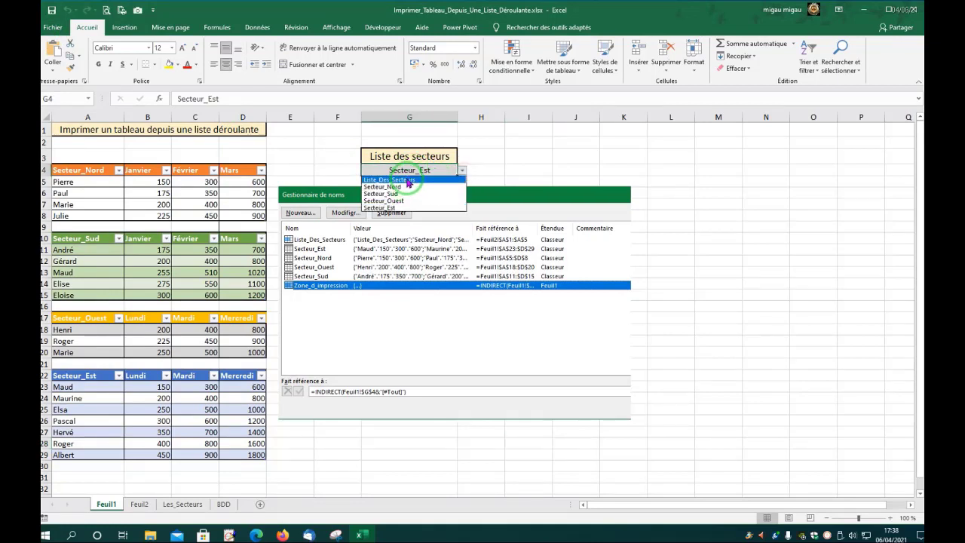
{"action": "left_click", "coordinate": [395, 187]}
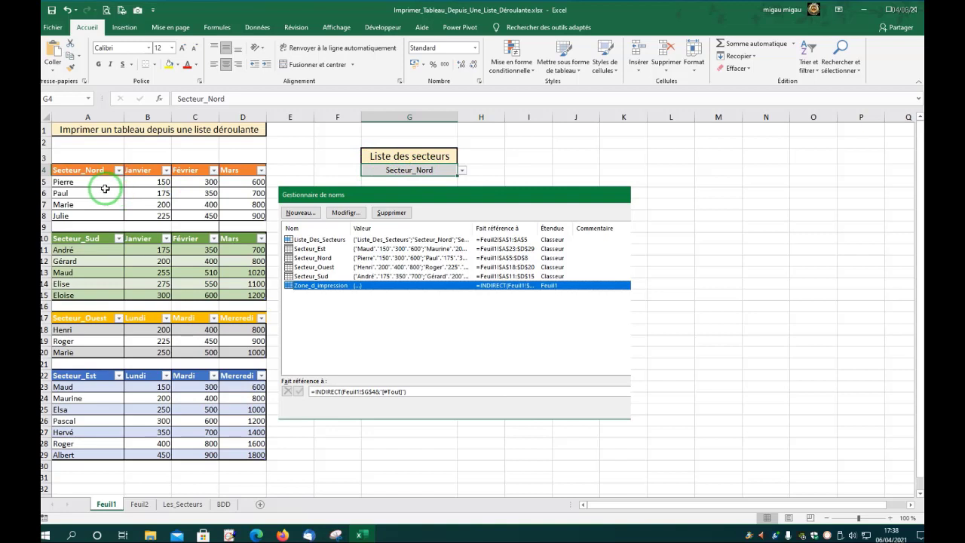
{"action": "left_click", "coordinate": [106, 10]}
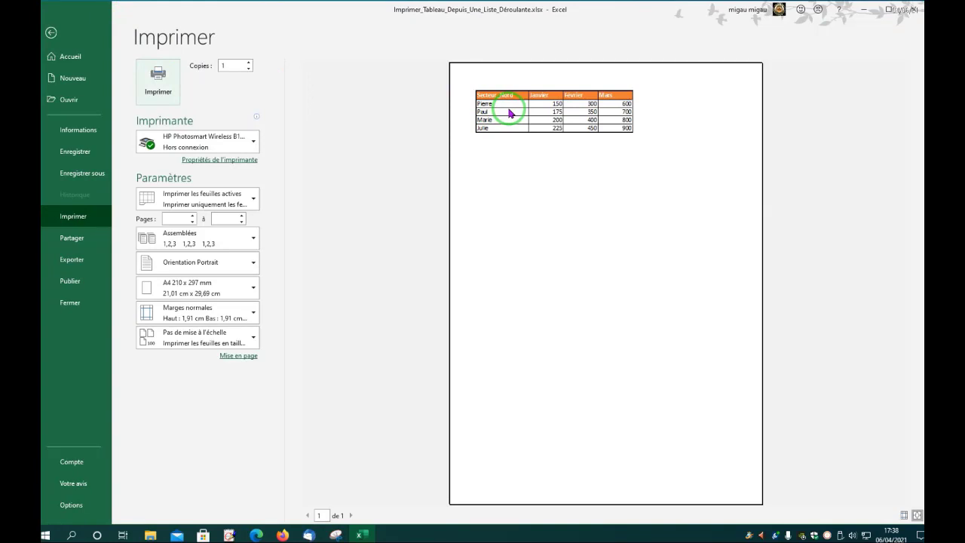
{"action": "left_click", "coordinate": [51, 33]}
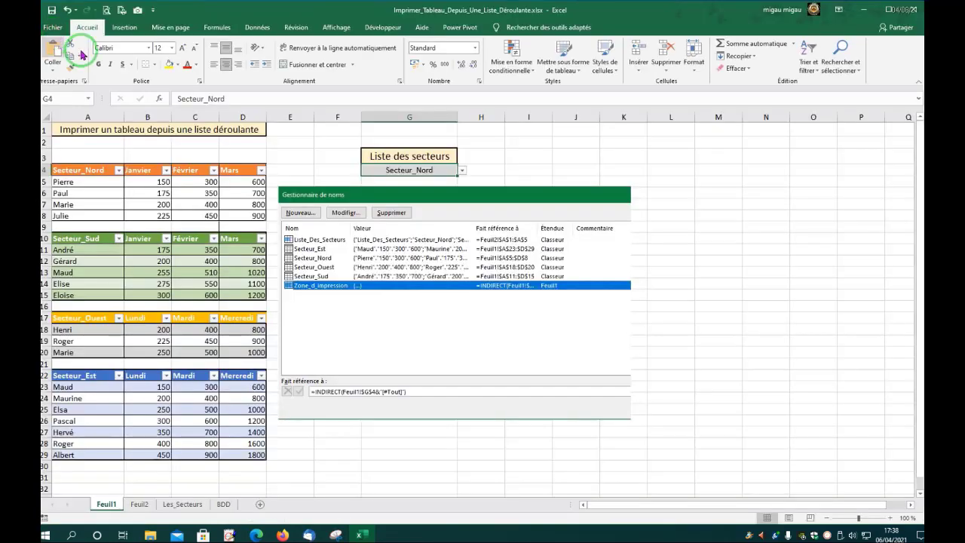
Set the sector list in G4 to Secteur_Est and check the print preview for that sector
{"action": "left_click", "coordinate": [463, 173]}
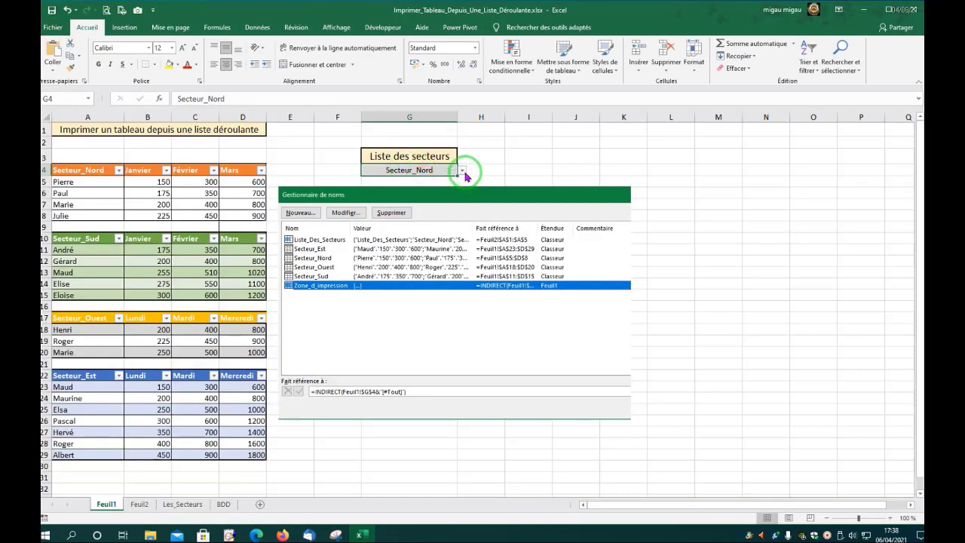
{"action": "left_click", "coordinate": [464, 173]}
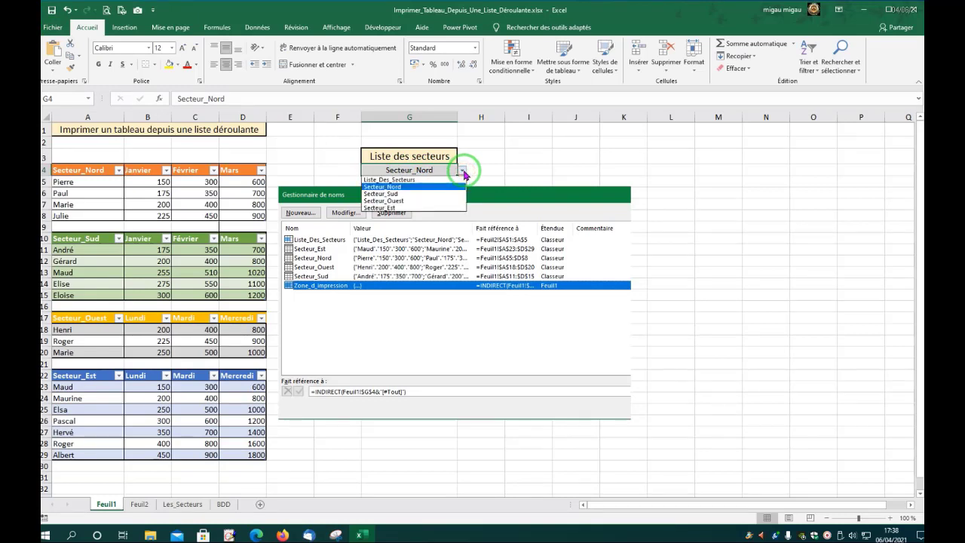
{"action": "left_click", "coordinate": [396, 209]}
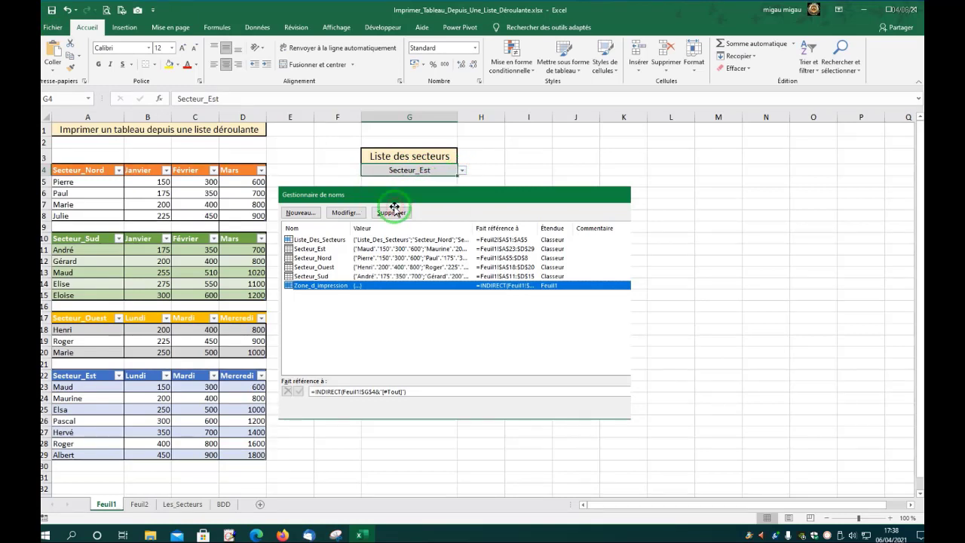
{"action": "left_click", "coordinate": [106, 10]}
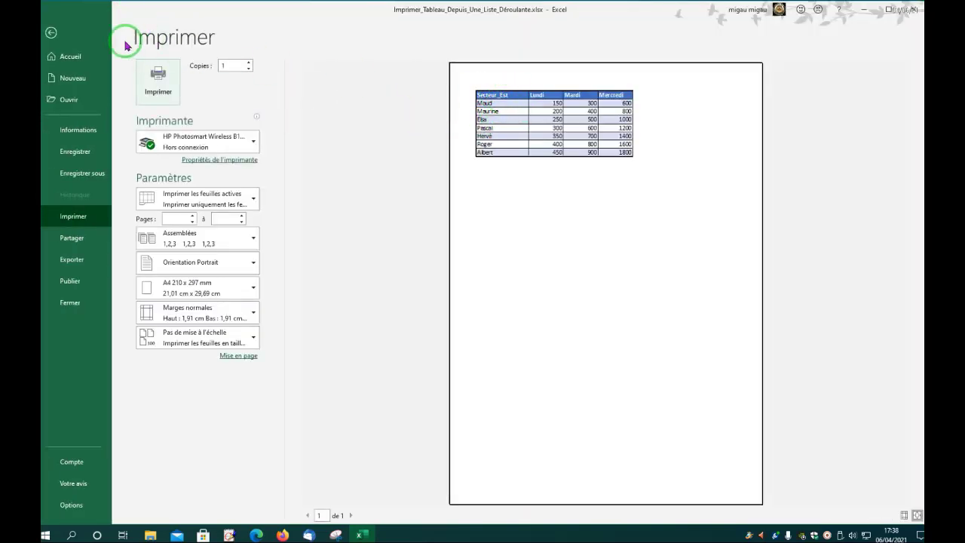
{"action": "left_click", "coordinate": [51, 32]}
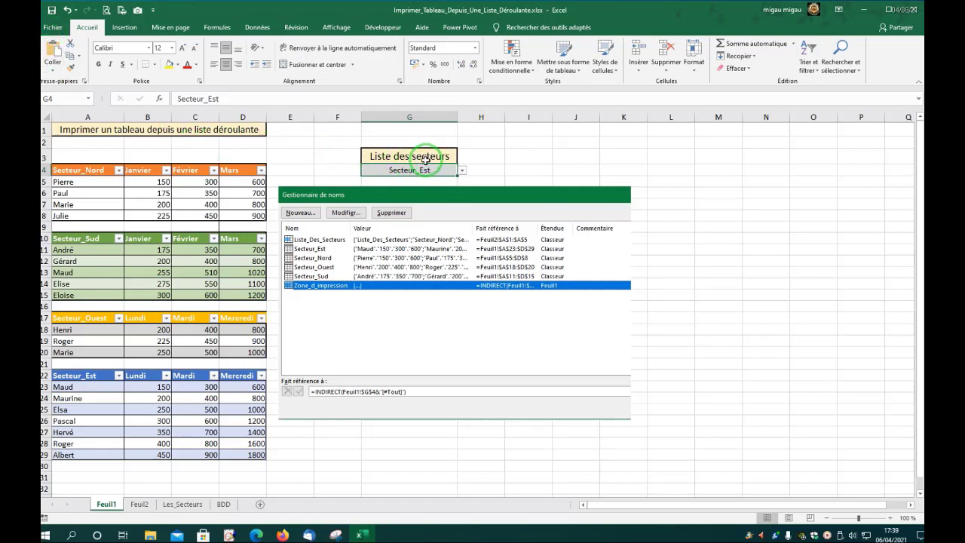
Examine the list of sectors on sheet Feuil2, and return to Feuil1
{"action": "left_click", "coordinate": [140, 506]}
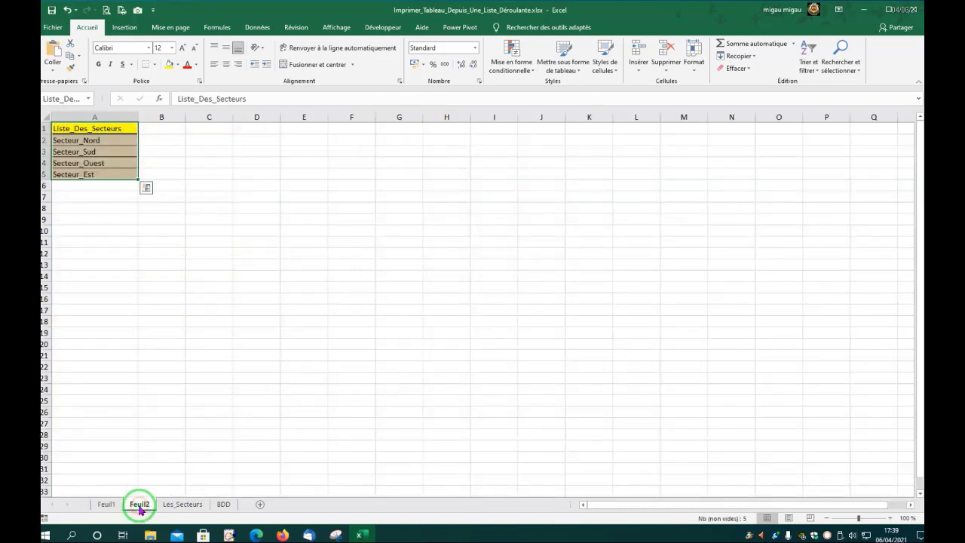
{"action": "left_click", "coordinate": [83, 208]}
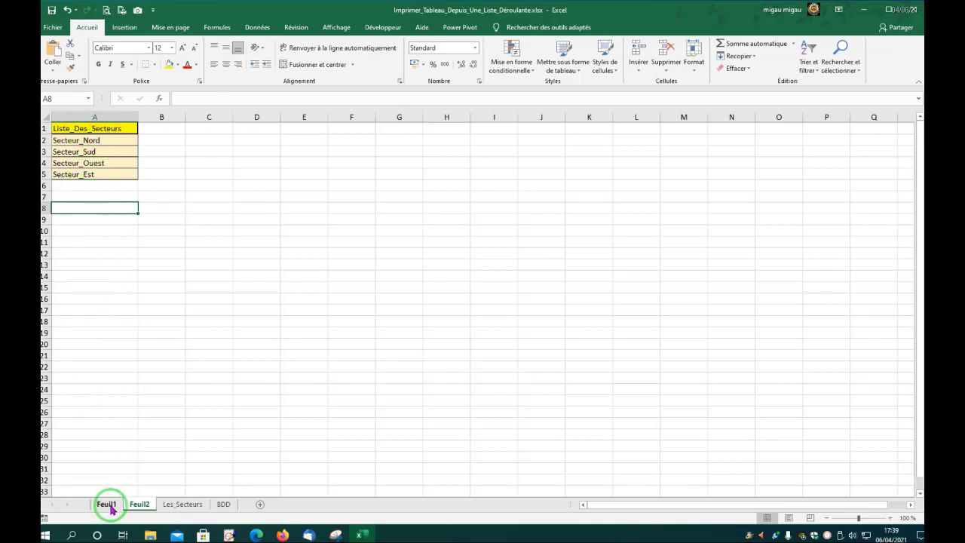
{"action": "left_click", "coordinate": [106, 504]}
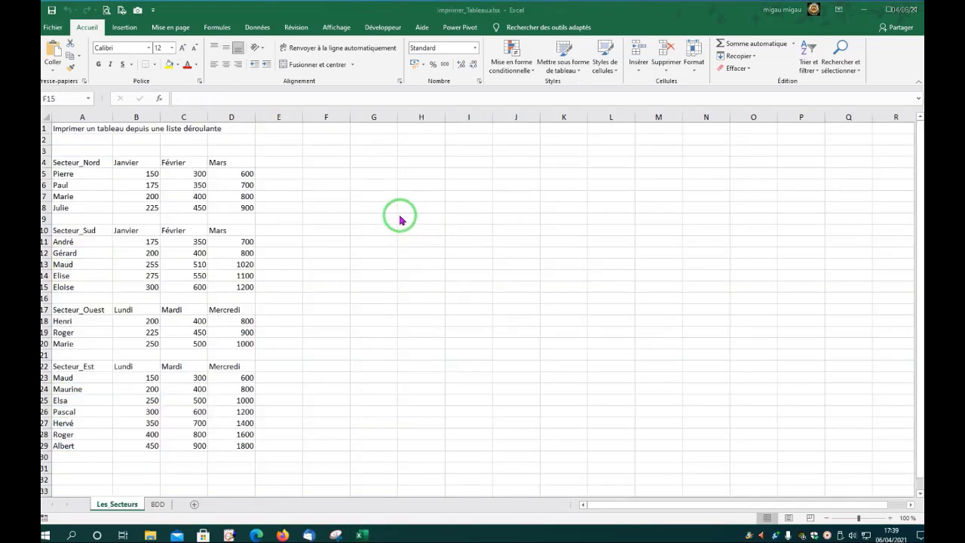
On the BDD sheet, name the range A2:A5 Liste_Des_Secteurs and reselect it to check the name
{"action": "left_click", "coordinate": [157, 505]}
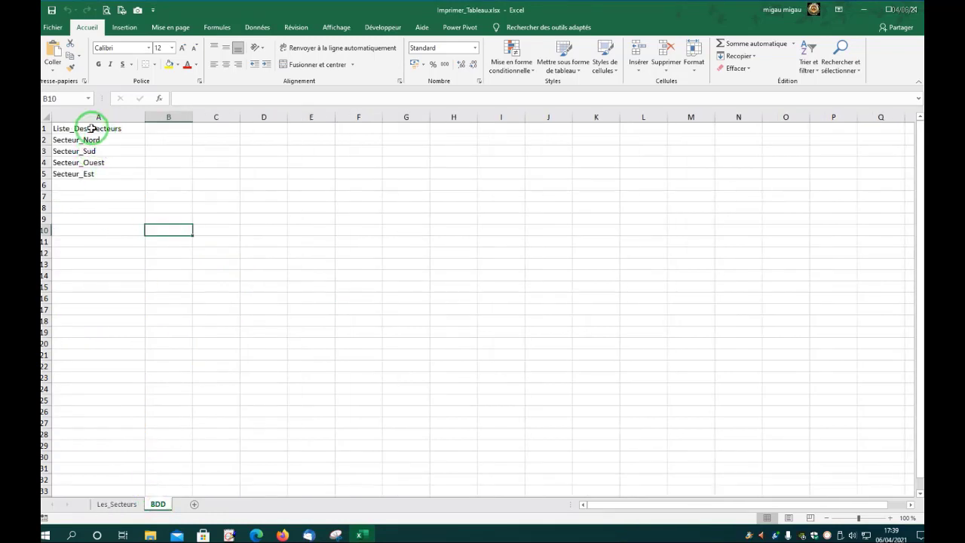
{"action": "left_click_drag", "start_coordinate": [91, 129], "coordinate": [90, 173]}
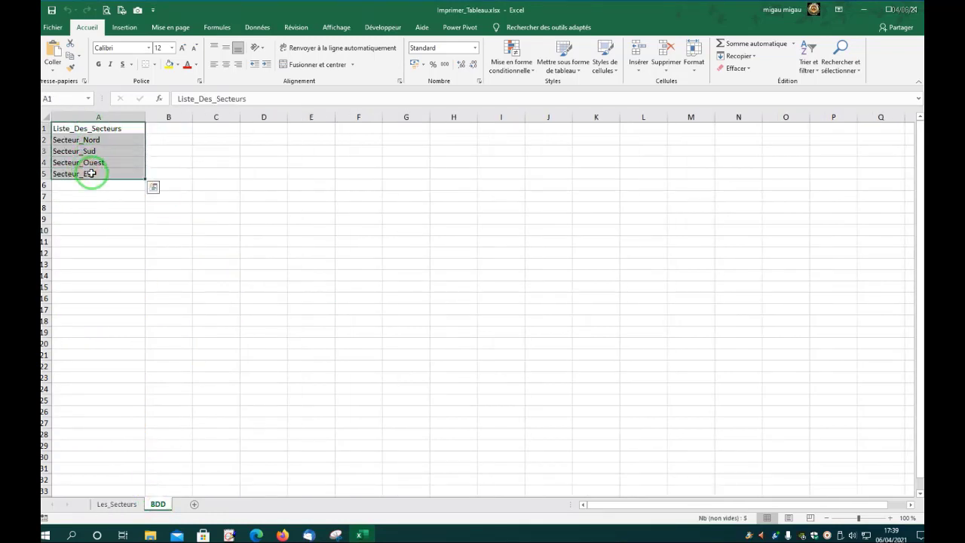
{"action": "left_click", "coordinate": [91, 174]}
{"action": "left_click_drag", "start_coordinate": [97, 140], "coordinate": [95, 174]}
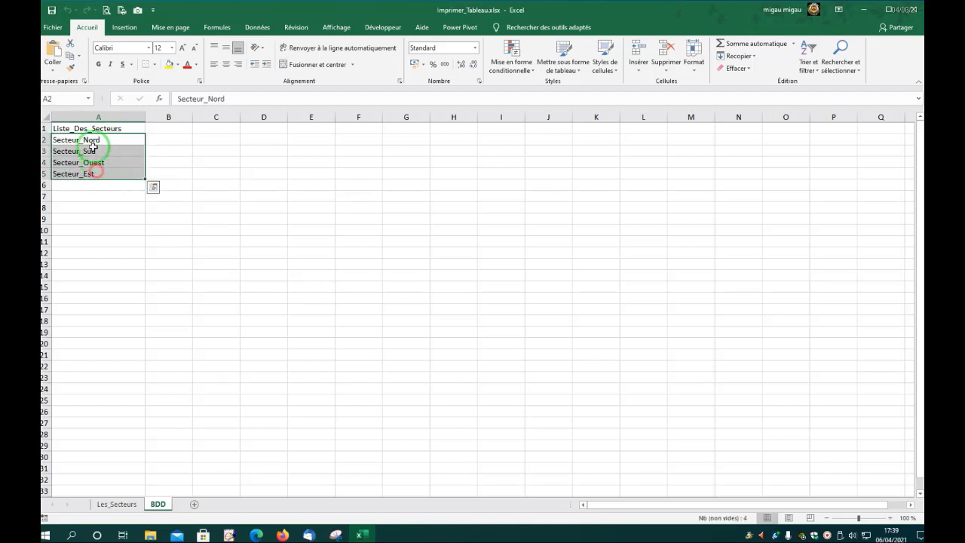
{"action": "left_click", "coordinate": [59, 98]}
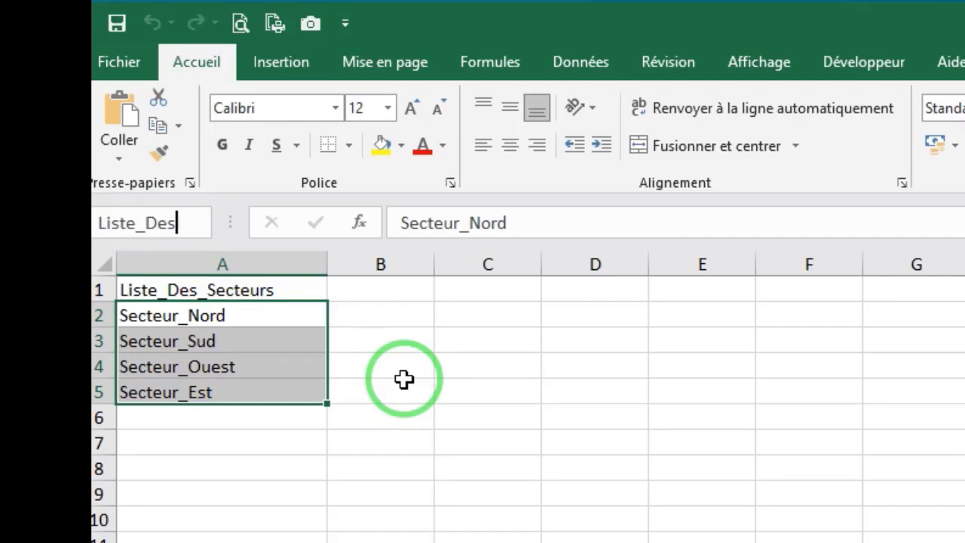
{"action": "type", "text": "_Se"}
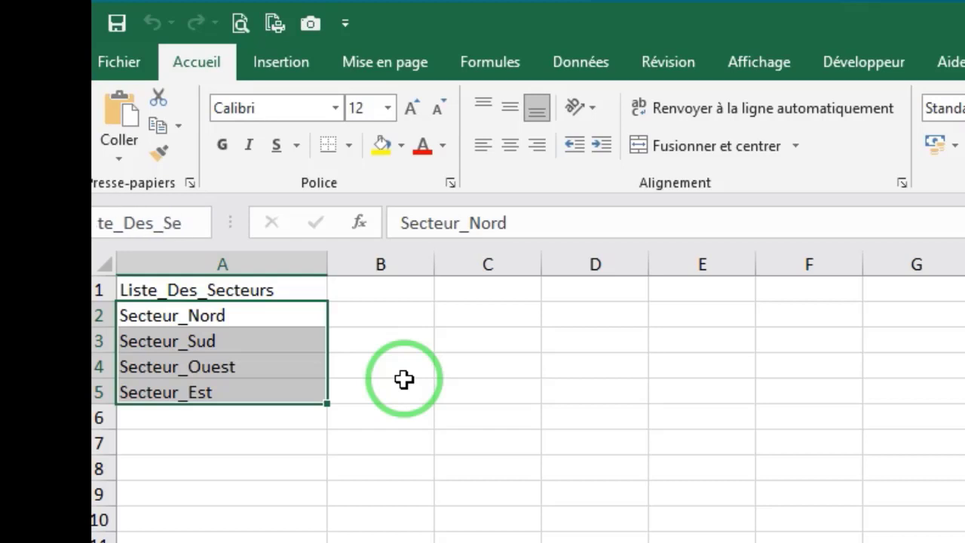
{"action": "type", "text": "cteur"}
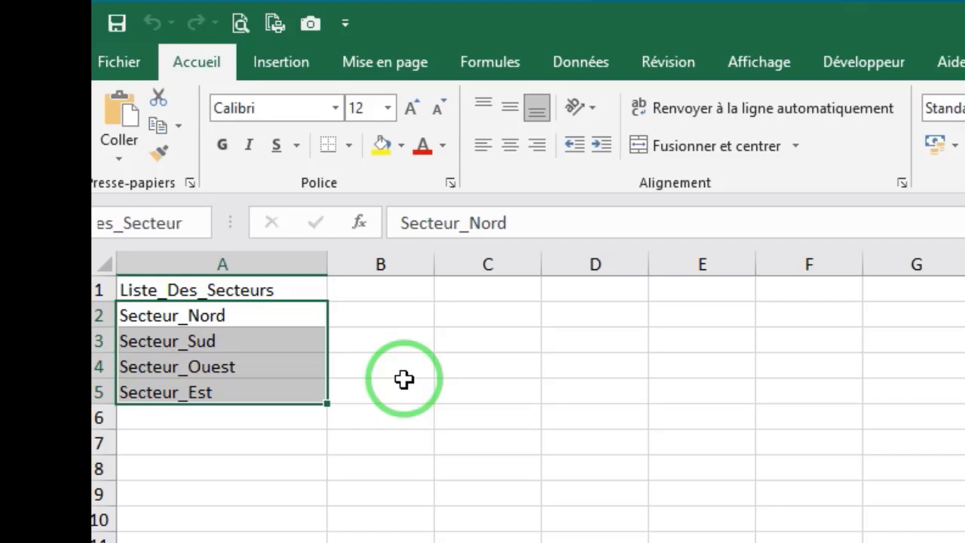
{"action": "type", "text": "s"}
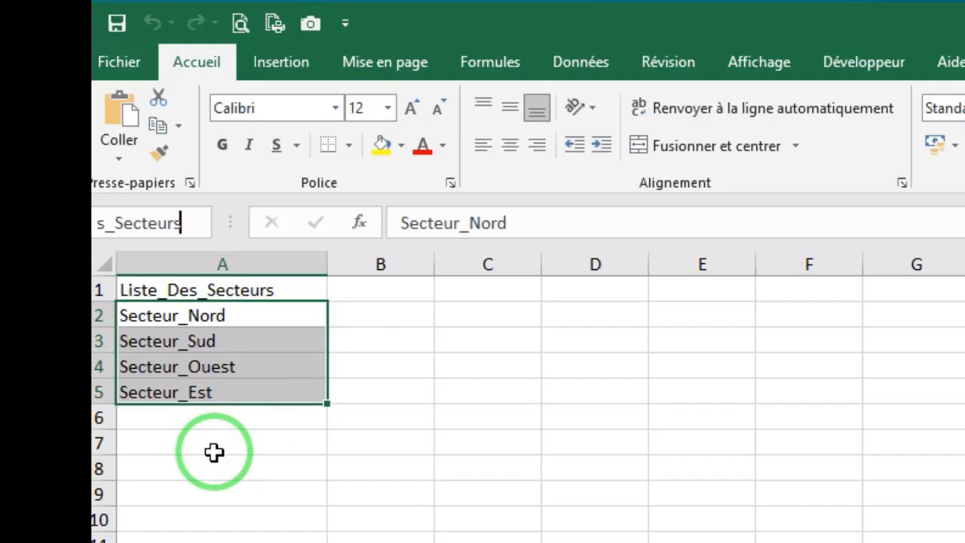
{"action": "key", "text": "Return"}
{"action": "left_click", "coordinate": [155, 446]}
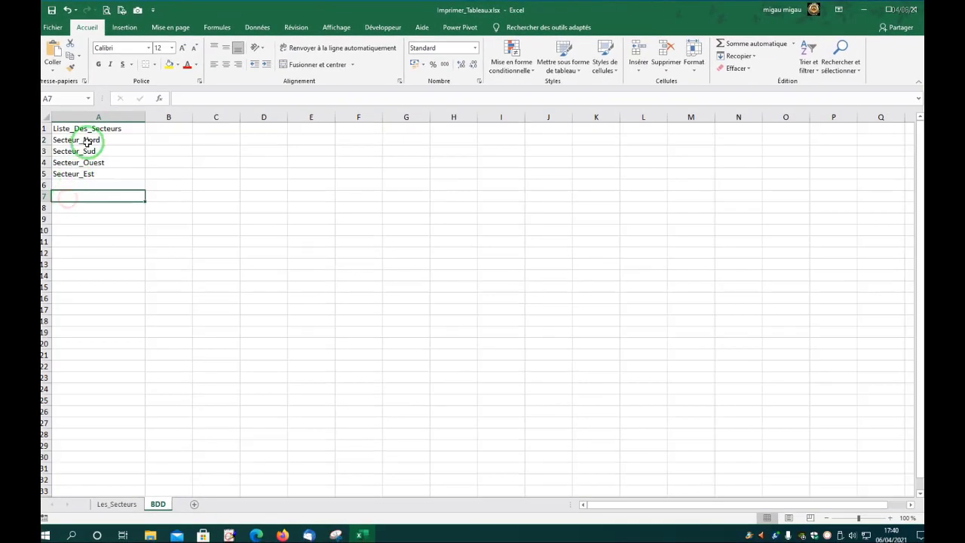
{"action": "left_click", "coordinate": [202, 315]}
{"action": "left_click_drag", "start_coordinate": [88, 140], "coordinate": [81, 175]}
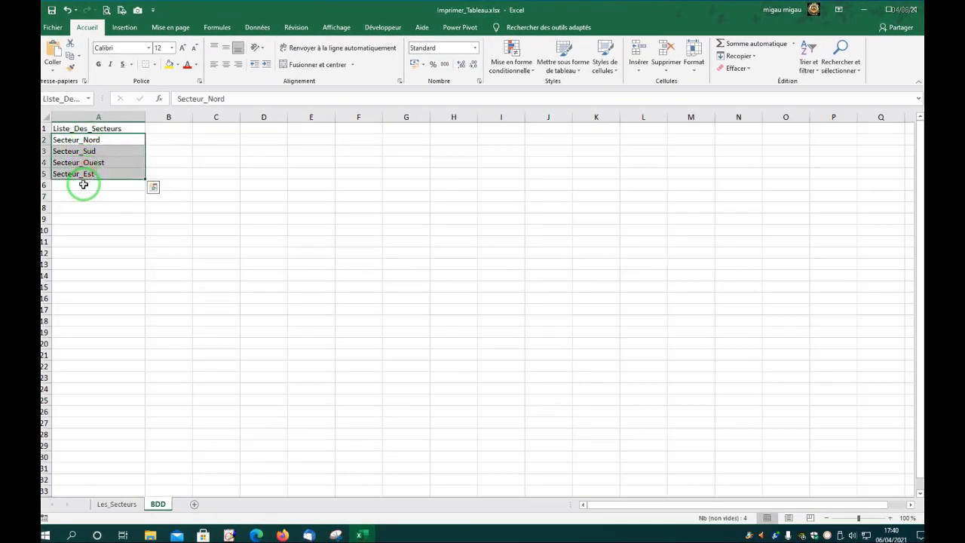
On Les_Secteurs, apply all borders and thick outside borders to A4:D8, A10:D15, A17:D20 and A22:D29
{"action": "left_click", "coordinate": [117, 504]}
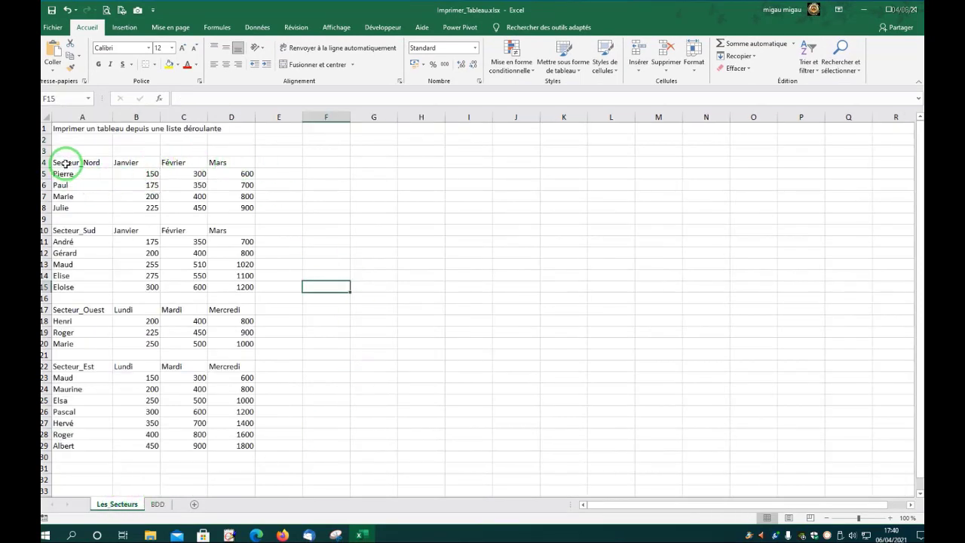
{"action": "left_click_drag", "start_coordinate": [66, 164], "coordinate": [228, 205]}
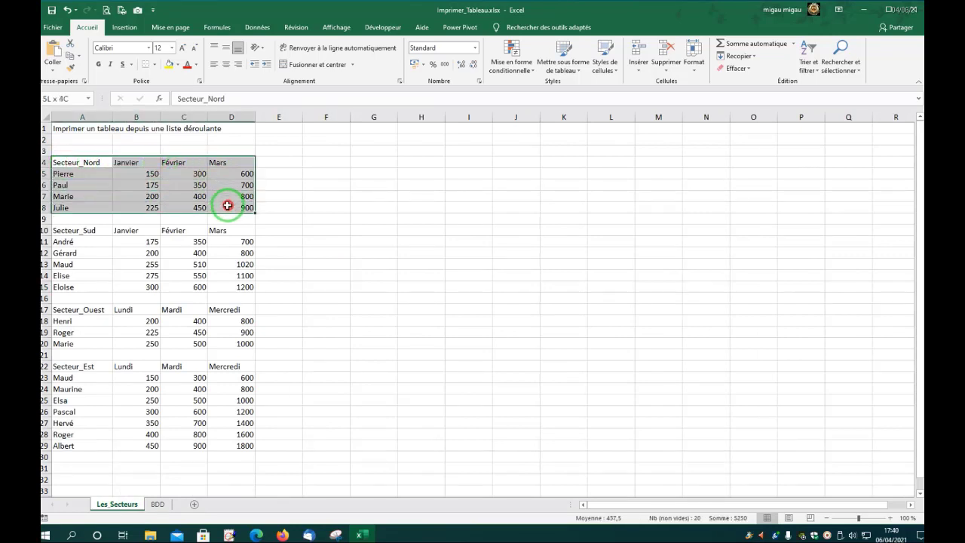
{"action": "left_click_drag", "start_coordinate": [71, 230], "coordinate": [241, 286], "text": "ctrl"}
{"action": "left_click_drag", "start_coordinate": [66, 309], "coordinate": [247, 345], "text": "ctrl"}
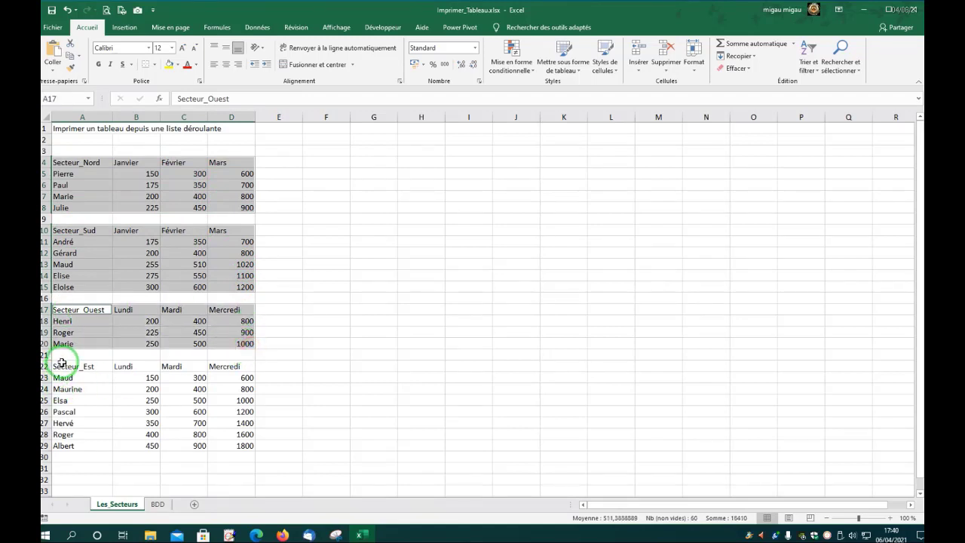
{"action": "left_click_drag", "start_coordinate": [61, 362], "coordinate": [229, 443], "text": "ctrl"}
{"action": "left_click", "coordinate": [154, 64]}
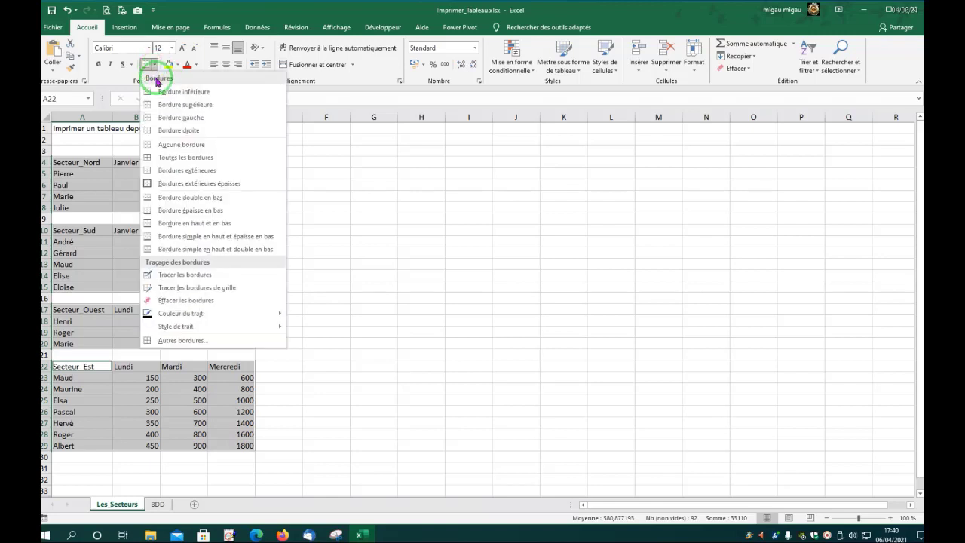
{"action": "left_click", "coordinate": [148, 157]}
{"action": "left_click", "coordinate": [155, 64]}
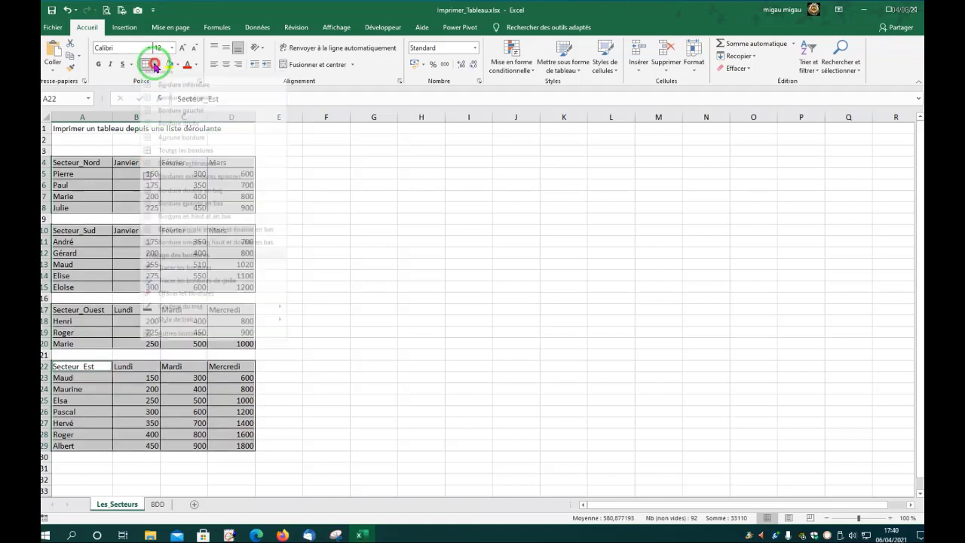
{"action": "left_click", "coordinate": [152, 178]}
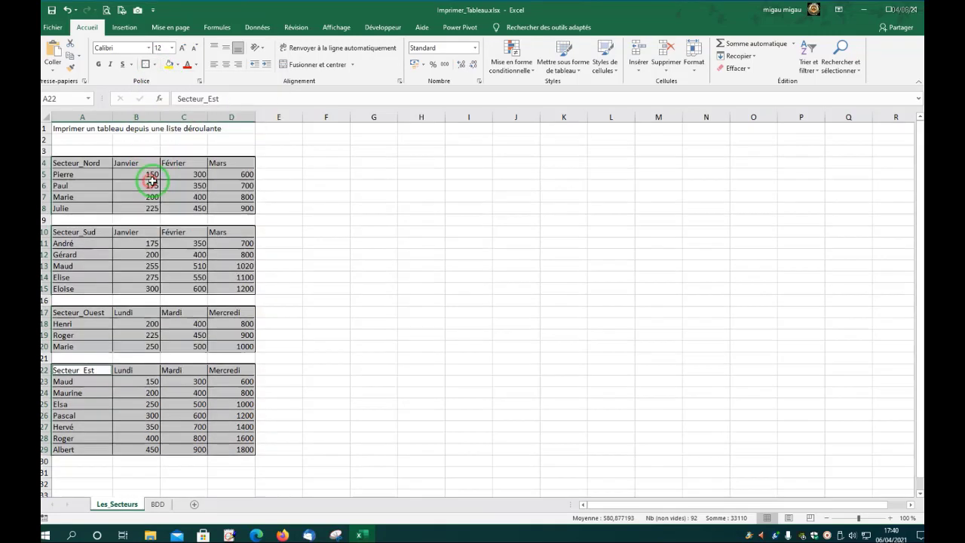
{"action": "left_click", "coordinate": [167, 186]}
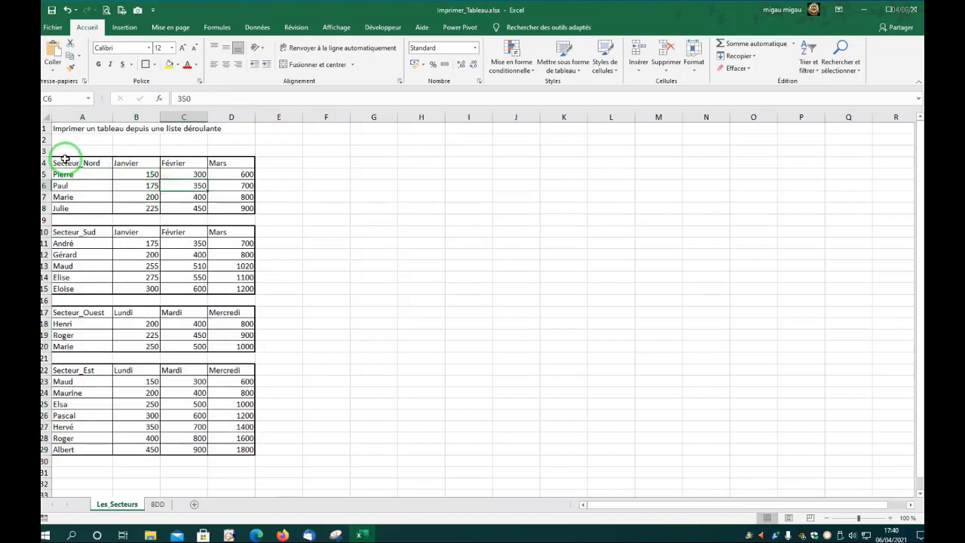
Format A4:D8 as a table with headers in the light blue-header style, and rename the table after its sector
{"action": "left_click_drag", "start_coordinate": [62, 160], "coordinate": [224, 205]}
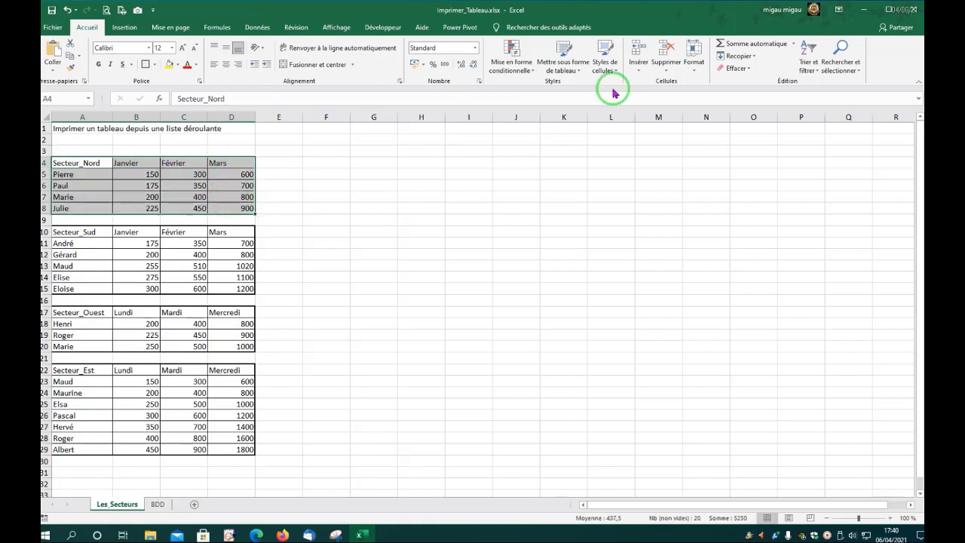
{"action": "left_click", "coordinate": [576, 72]}
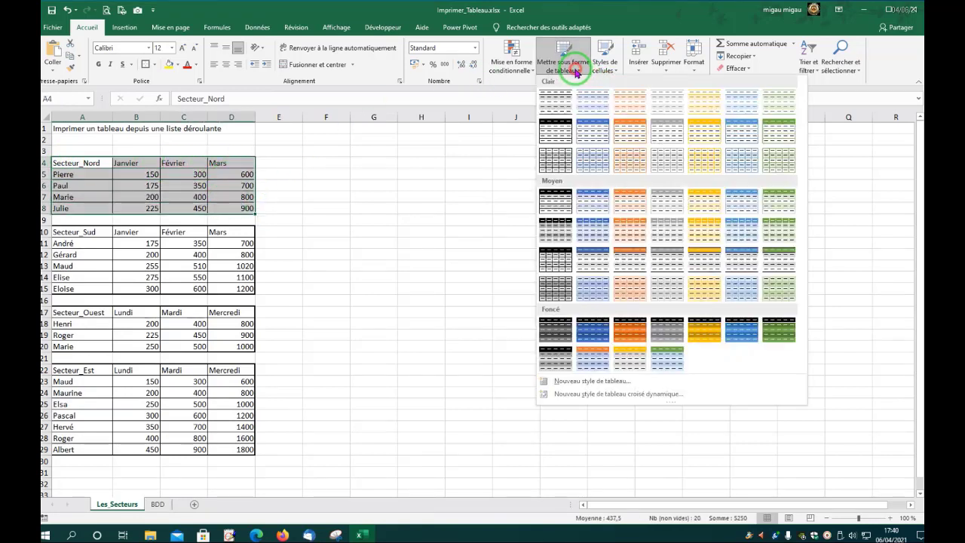
{"action": "left_click", "coordinate": [586, 128]}
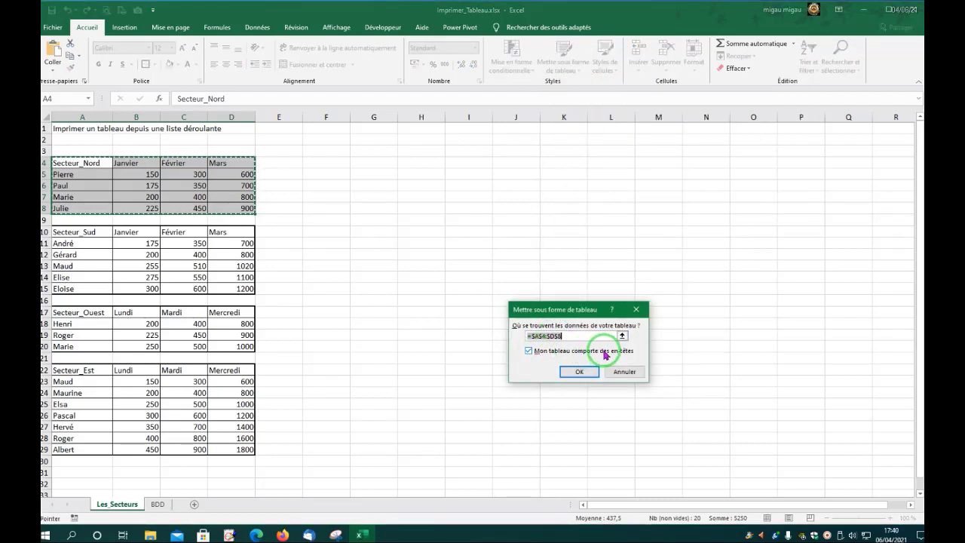
{"action": "left_click", "coordinate": [579, 371]}
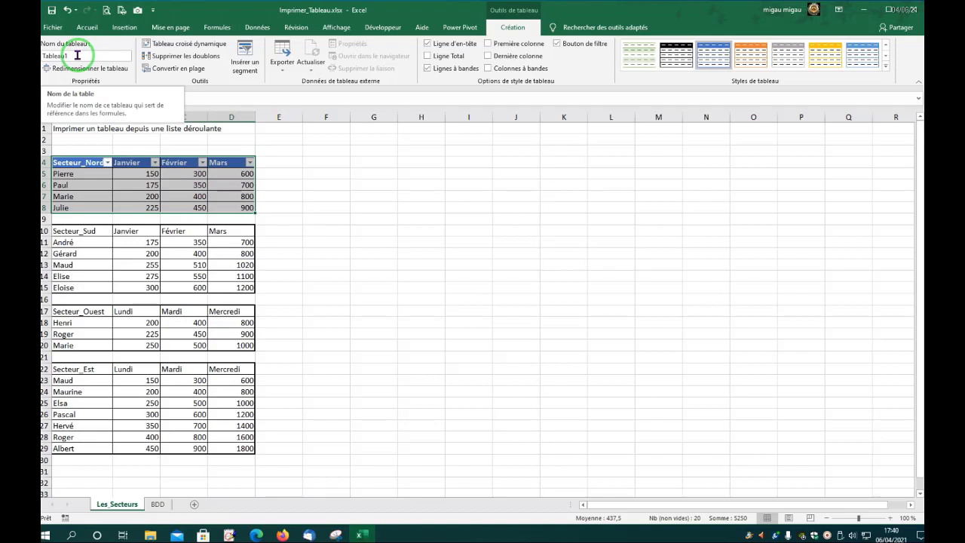
{"action": "type", "text": "S"}
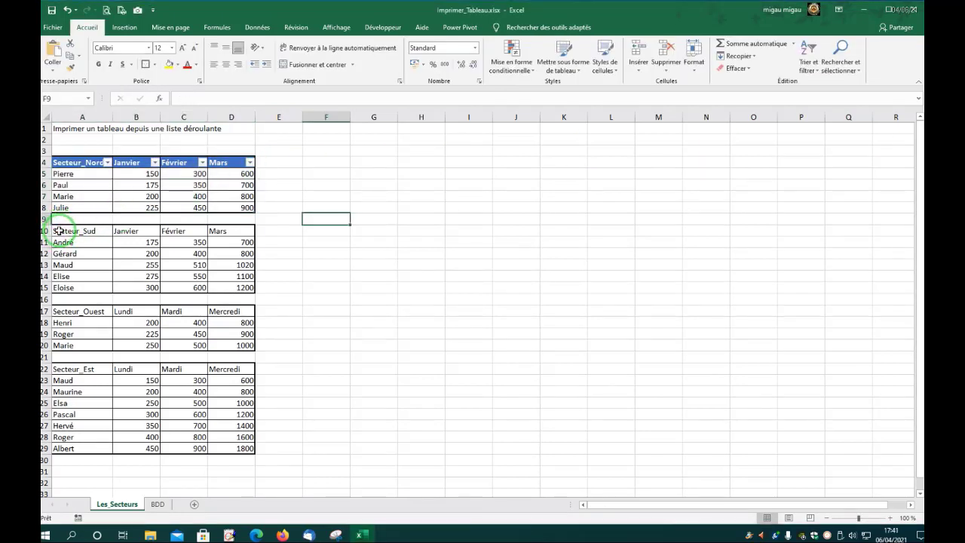
Format A10:D15 as a table with headers in the light orange-header style, and name the table Secteur_Sud
{"action": "left_click_drag", "start_coordinate": [63, 226], "coordinate": [237, 287]}
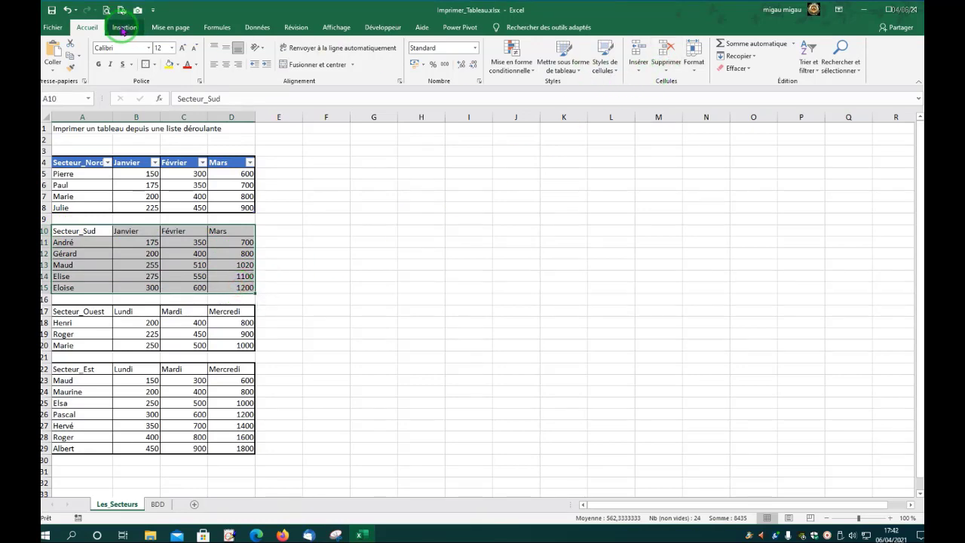
{"action": "left_click", "coordinate": [579, 75]}
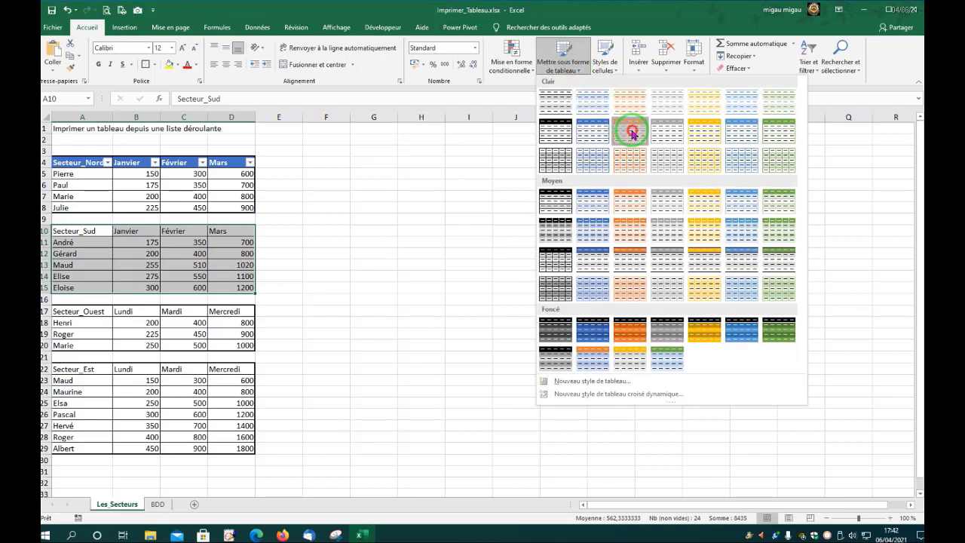
{"action": "left_click", "coordinate": [631, 134]}
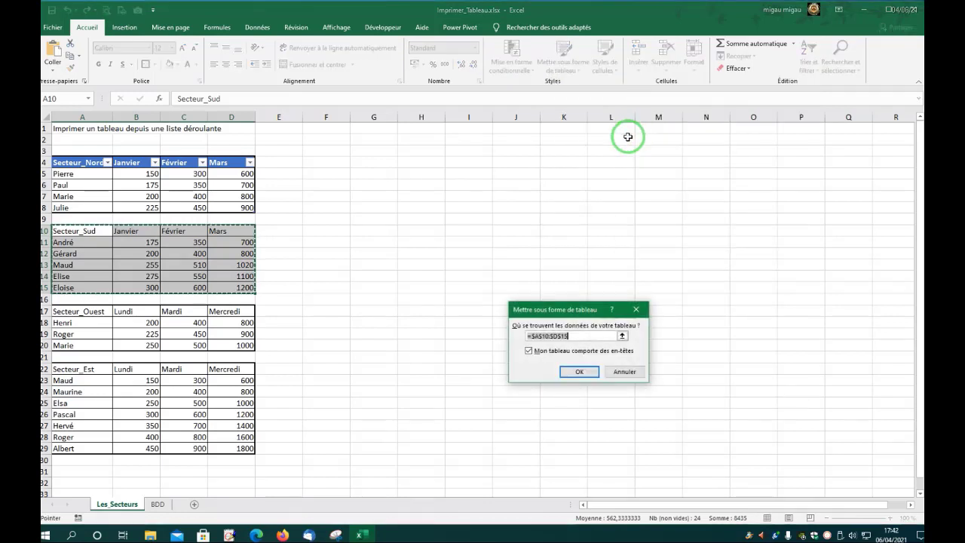
{"action": "left_click", "coordinate": [578, 370]}
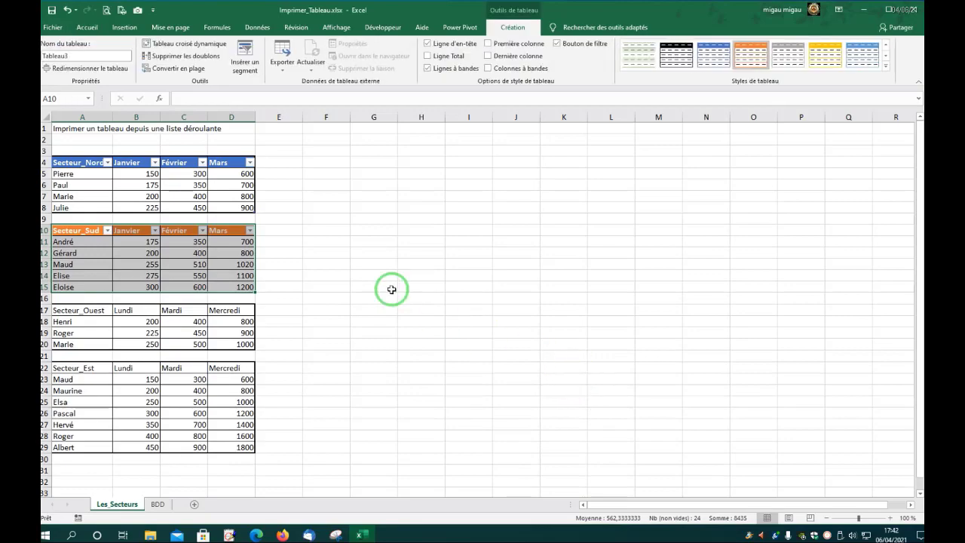
{"action": "left_click", "coordinate": [76, 55]}
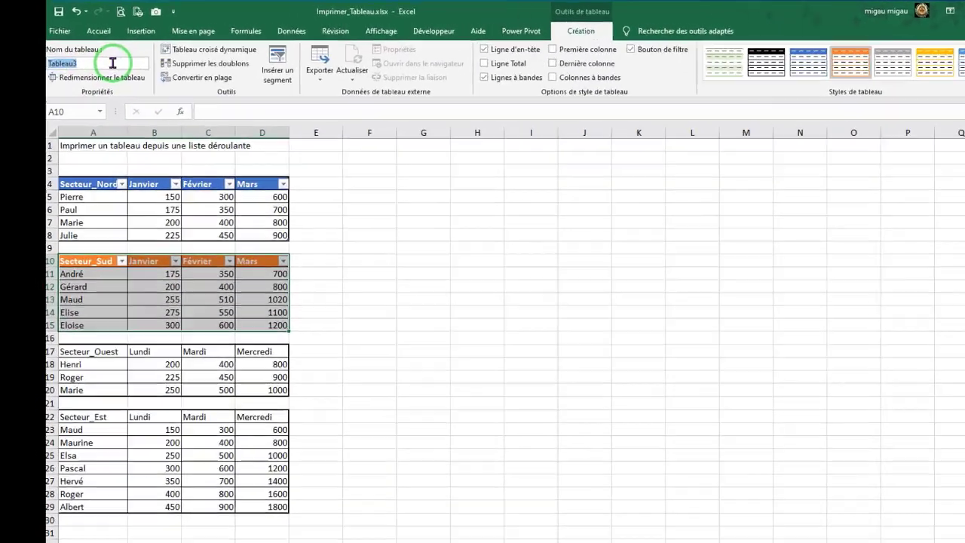
{"action": "type", "text": "Secteur_S"}
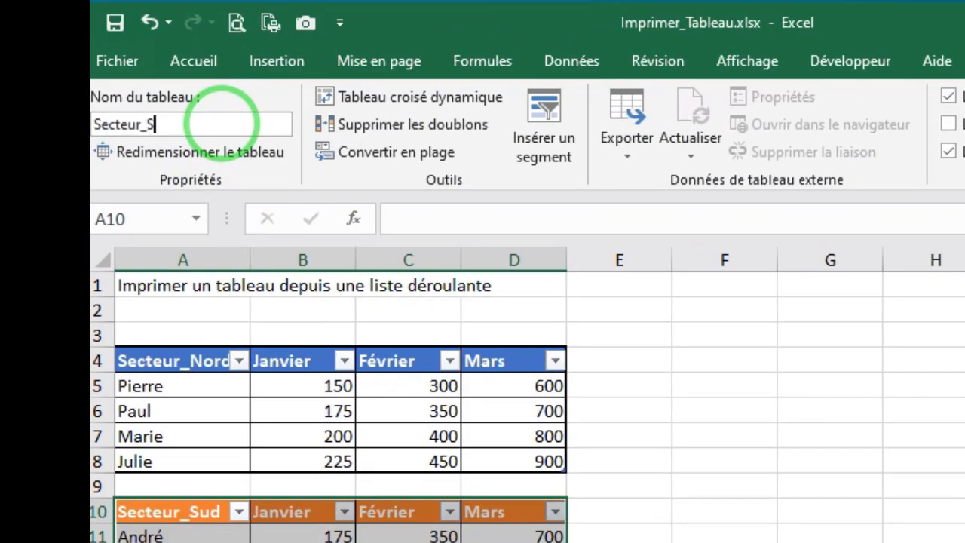
{"action": "type", "text": "ud"}
{"action": "key", "text": "Return"}
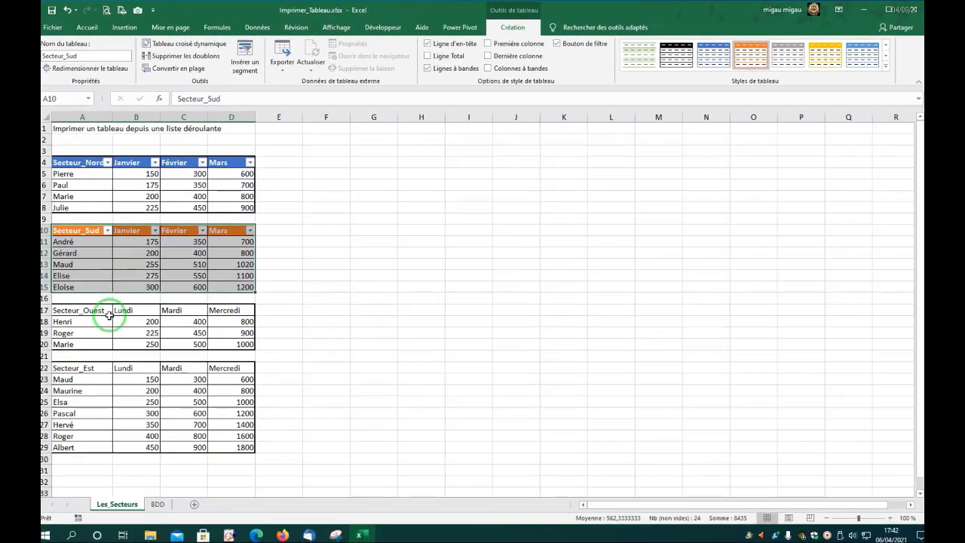
Format A17:D20 as a table with headers in the medium green banded style, and name the table Secteur_Ouest
{"action": "left_click", "coordinate": [89, 320]}
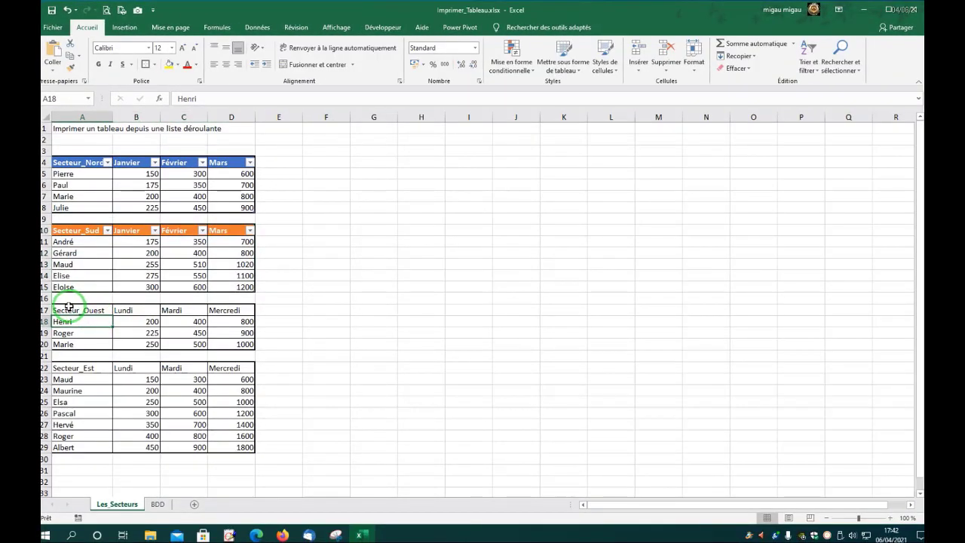
{"action": "left_click", "coordinate": [68, 308]}
{"action": "left_click_drag", "start_coordinate": [69, 307], "coordinate": [224, 341]}
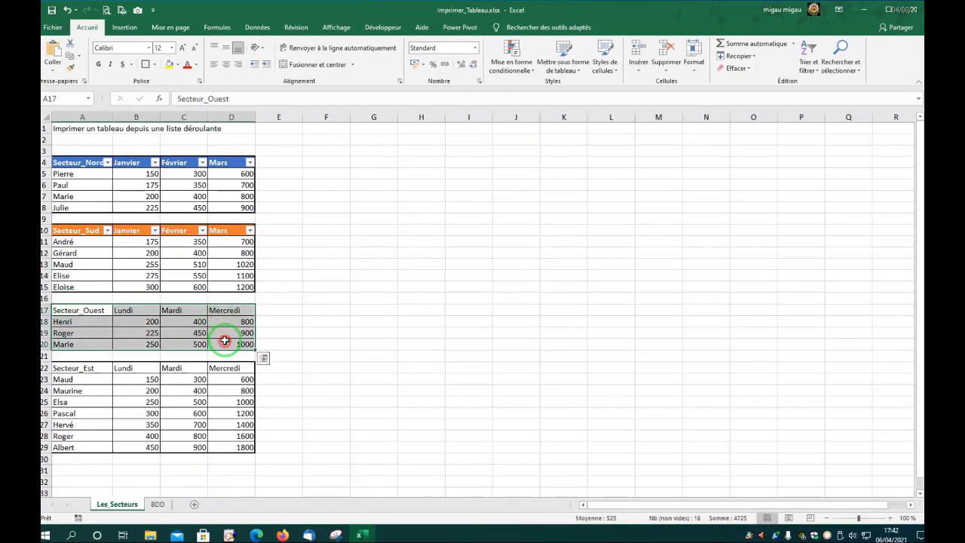
{"action": "left_click", "coordinate": [574, 69]}
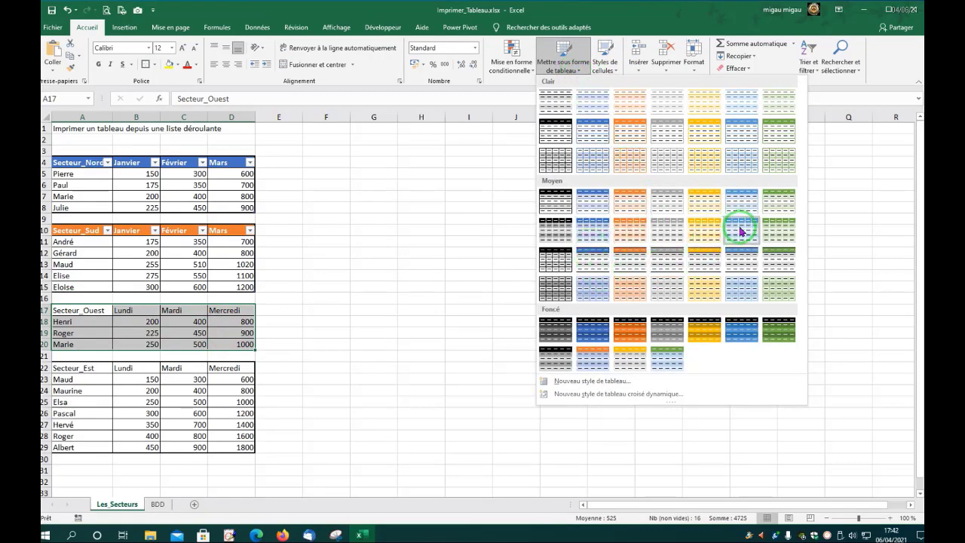
{"action": "left_click", "coordinate": [777, 232]}
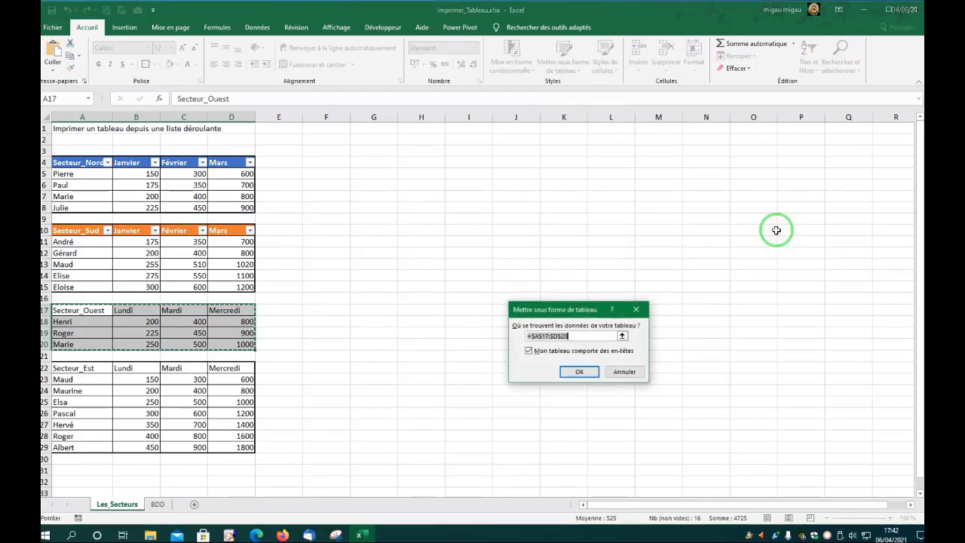
{"action": "left_click", "coordinate": [577, 370]}
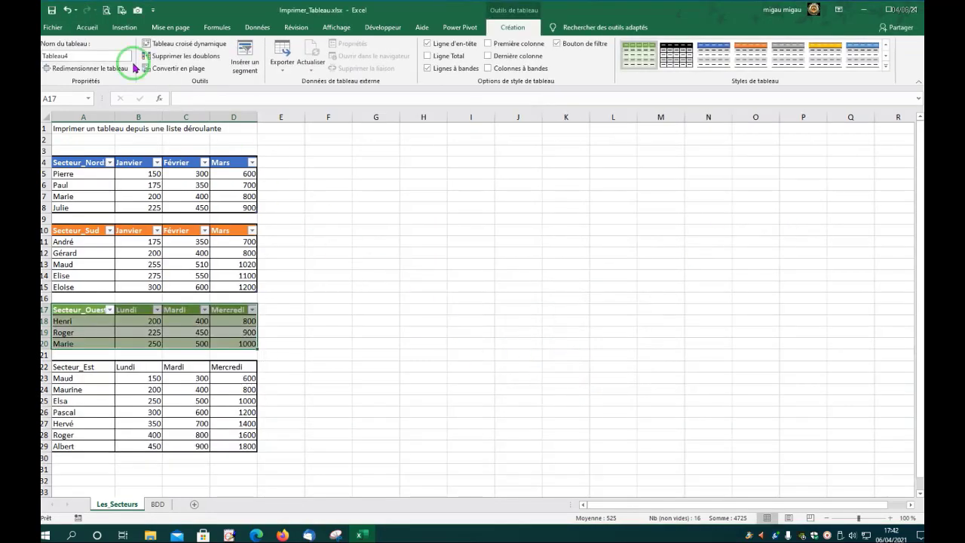
{"action": "left_click", "coordinate": [78, 52]}
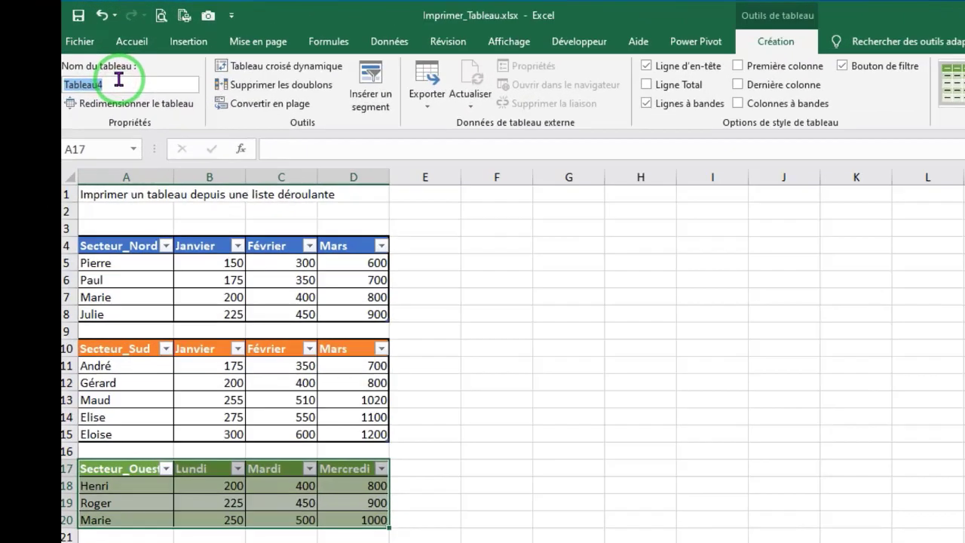
{"action": "type", "text": "Secteur_Ouest"}
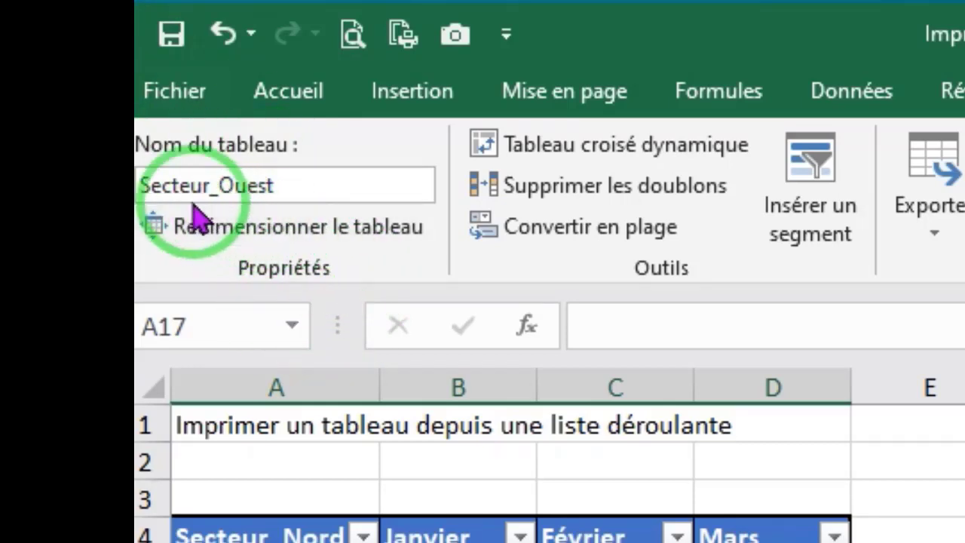
{"action": "left_click", "coordinate": [211, 187]}
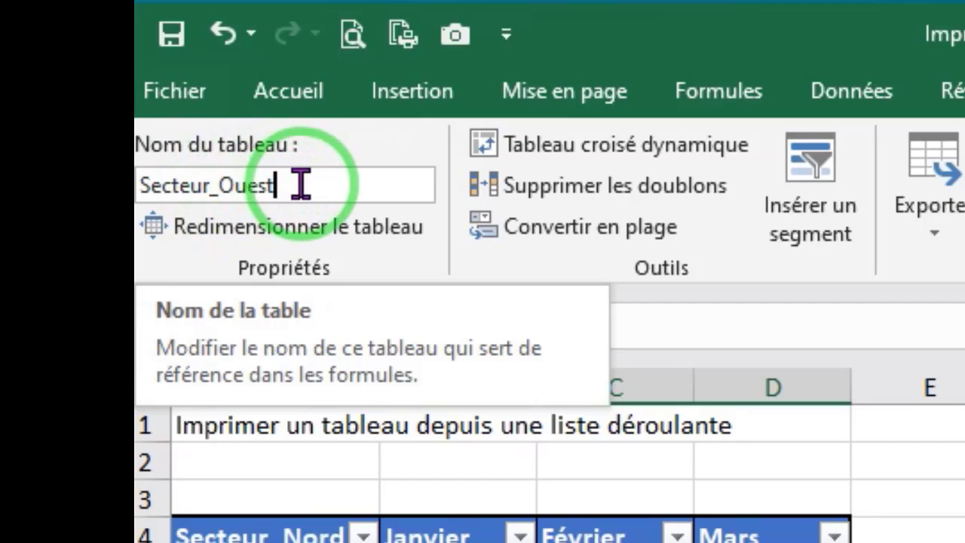
{"action": "key", "text": "Return"}
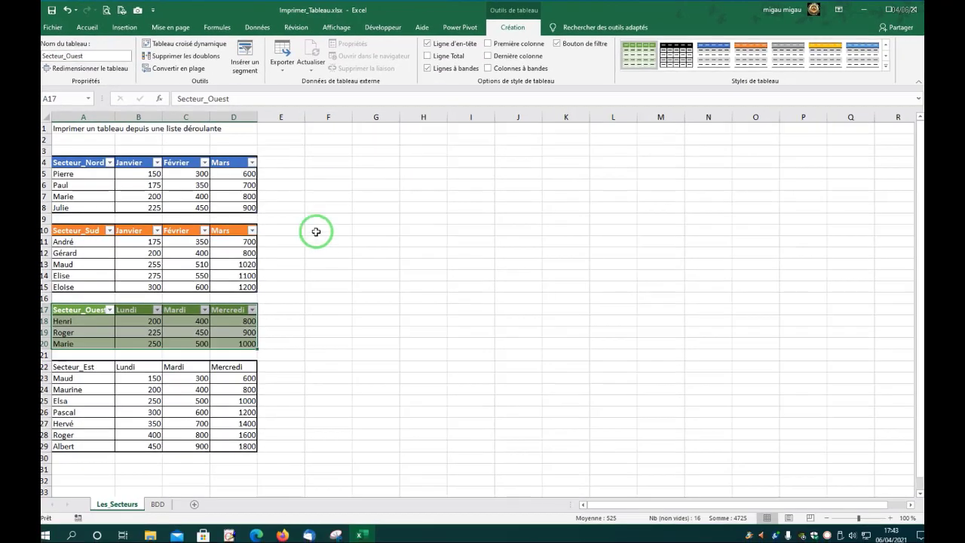
Format A22:D29 as a table with headers in the dark gold style with a black header, and name the table Secteur_Est
{"action": "left_click", "coordinate": [66, 365]}
{"action": "left_click_drag", "start_coordinate": [65, 365], "coordinate": [230, 440]}
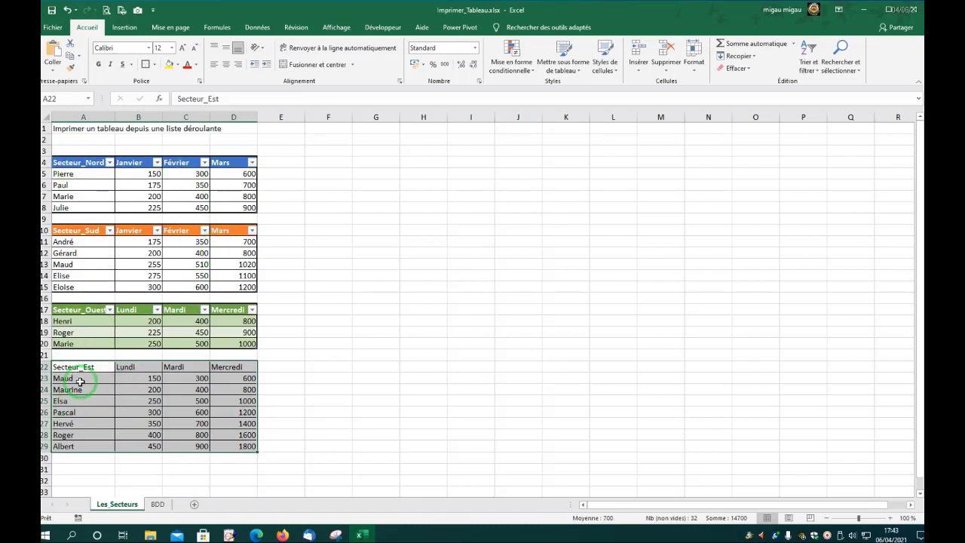
{"action": "left_click", "coordinate": [580, 71]}
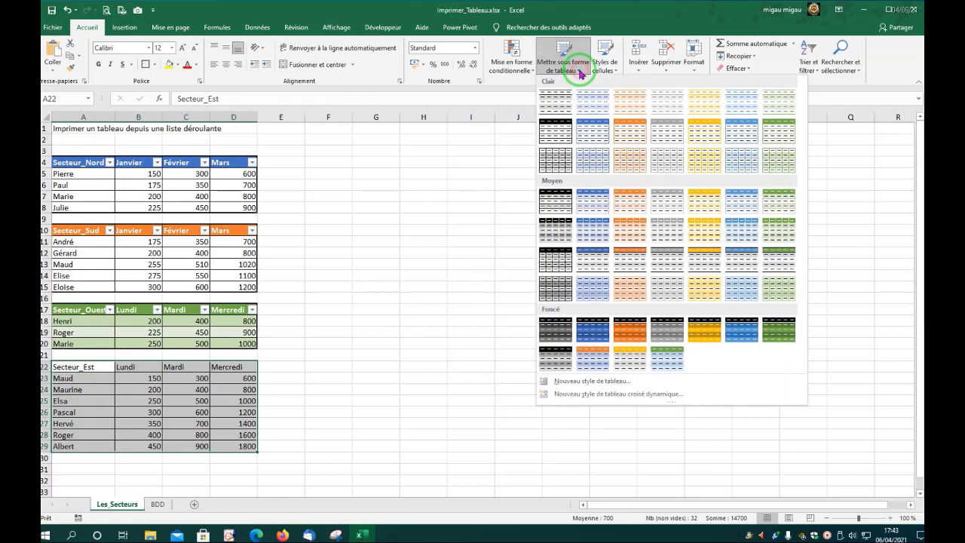
{"action": "left_click", "coordinate": [699, 334]}
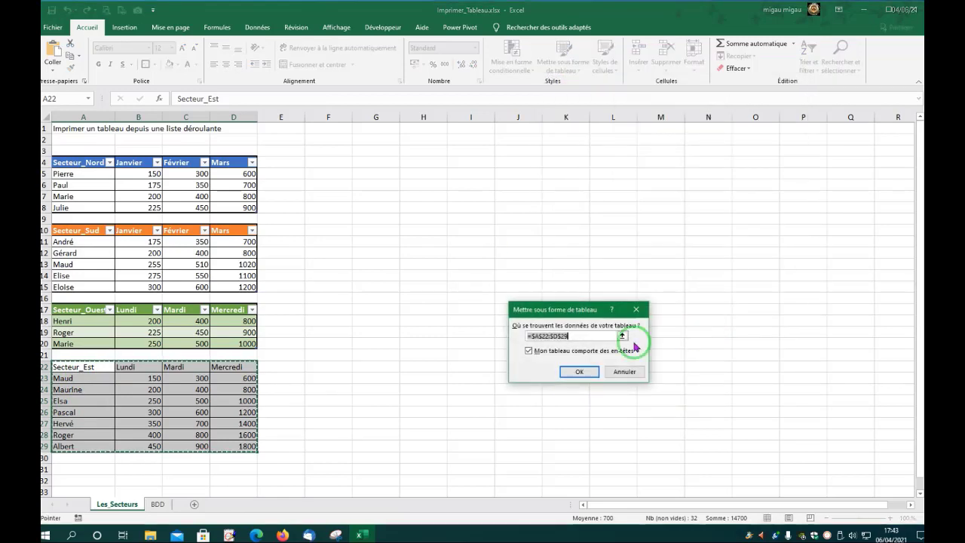
{"action": "left_click", "coordinate": [572, 371]}
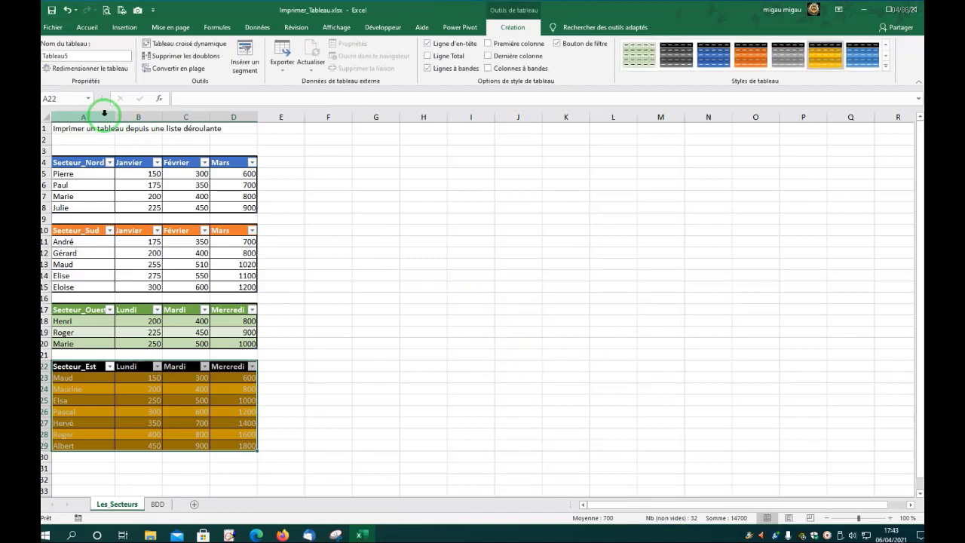
{"action": "left_click", "coordinate": [75, 55]}
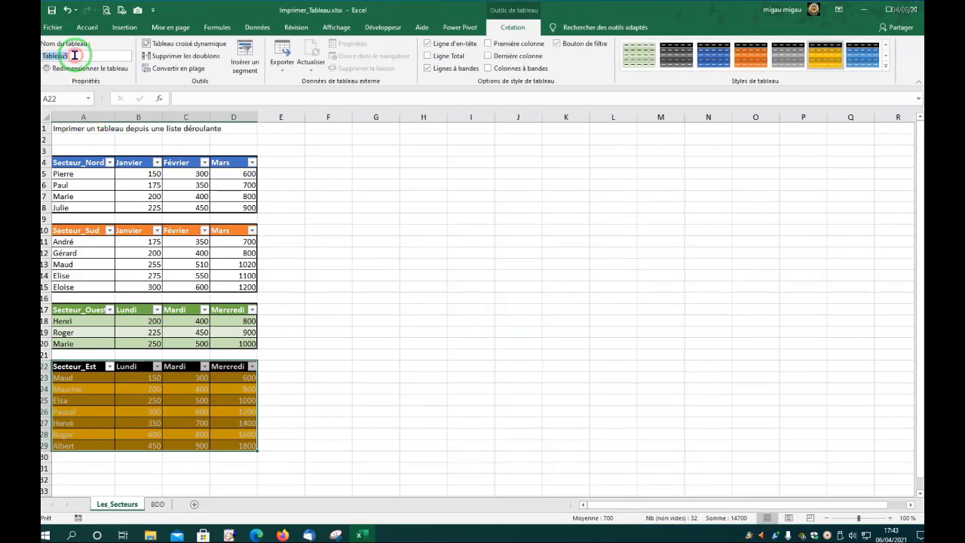
{"action": "type", "text": "Secr"}
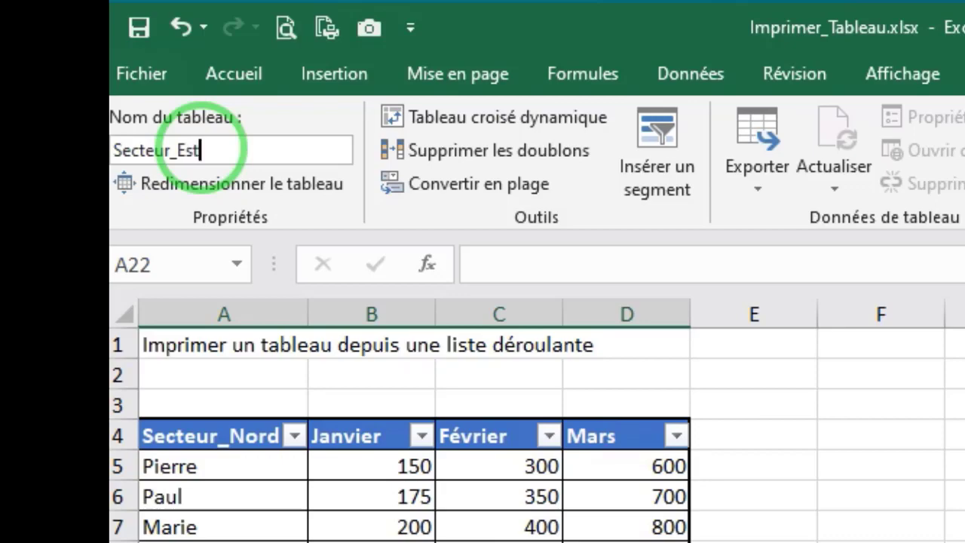
{"action": "key", "text": "Return"}
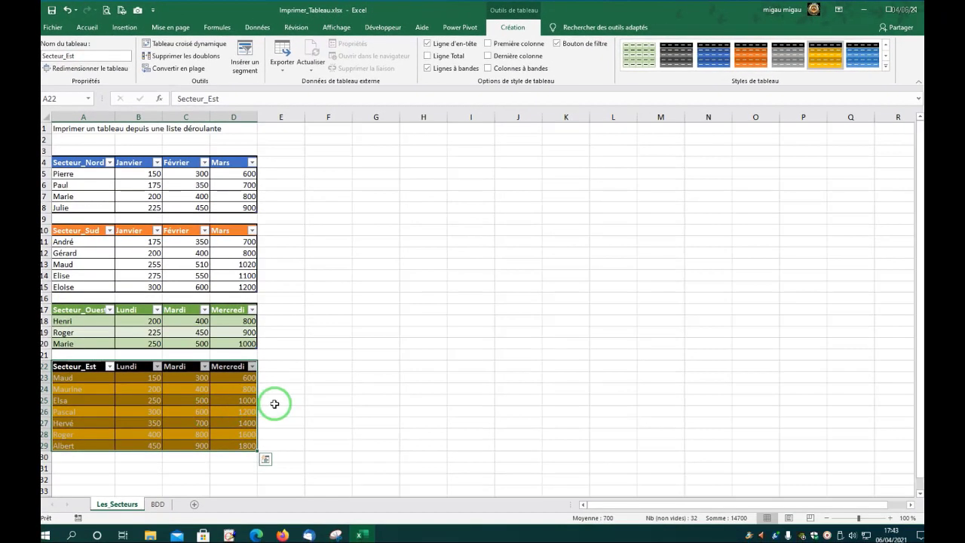
{"action": "left_click", "coordinate": [275, 404]}
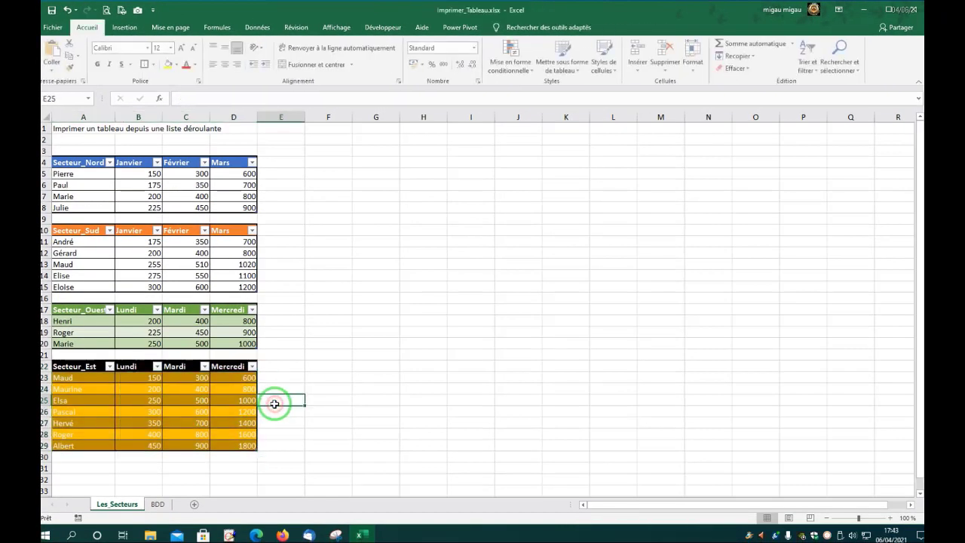
Enter the heading Liste des secteurs in G4, widen column G to fit, and give the heading a yellow fill and centred alignment
{"action": "left_click", "coordinate": [385, 160]}
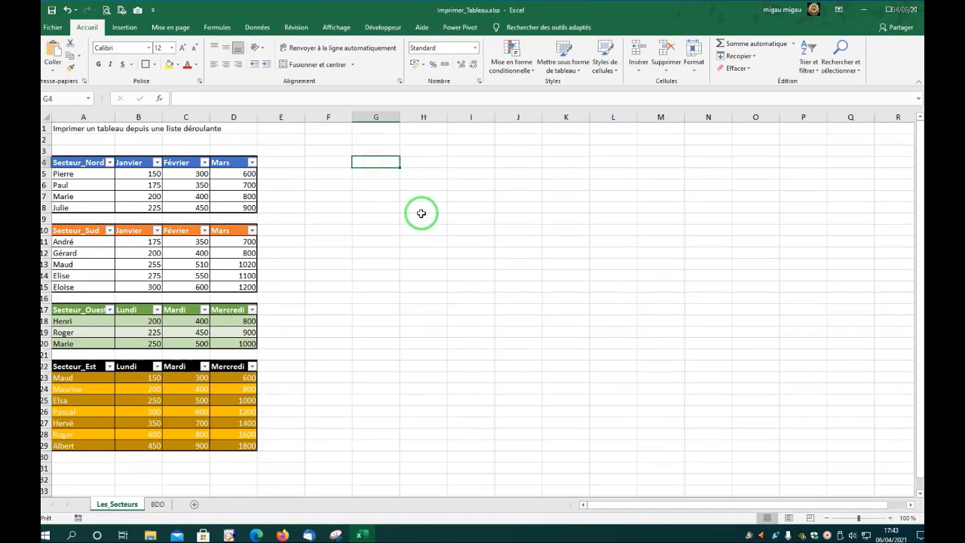
{"action": "type", "text": "Liste des secteurs"}
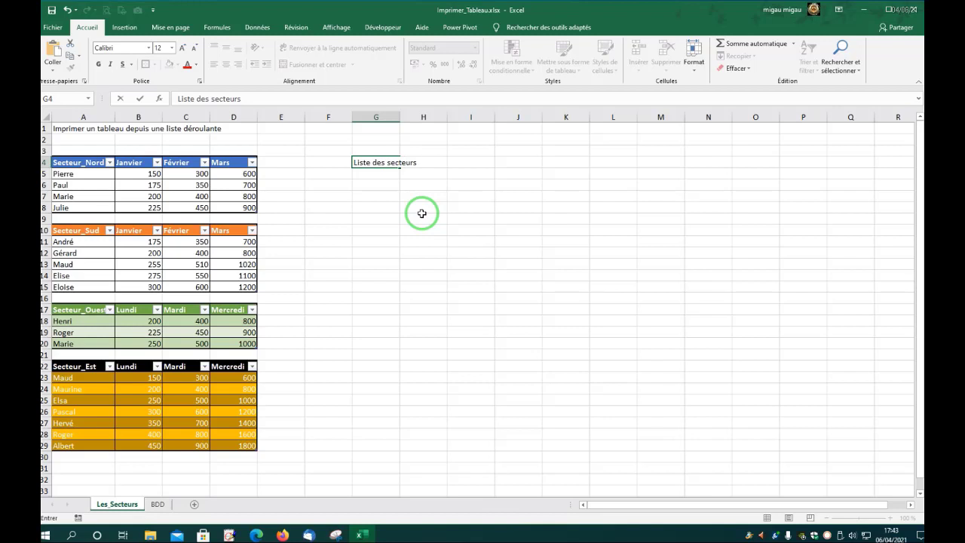
{"action": "key", "text": "Return"}
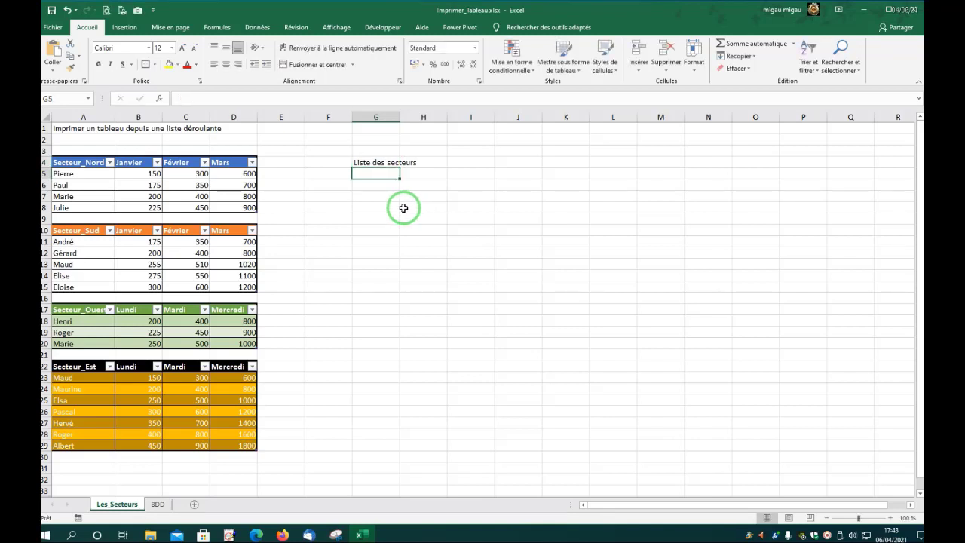
{"action": "left_click_drag", "start_coordinate": [399, 114], "coordinate": [437, 115]}
{"action": "left_click", "coordinate": [385, 159]}
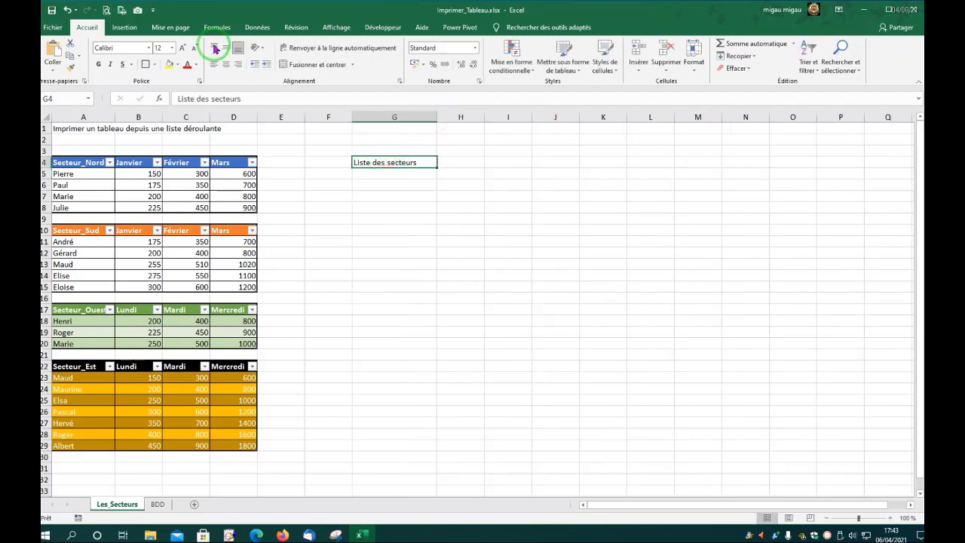
{"action": "left_click", "coordinate": [170, 67]}
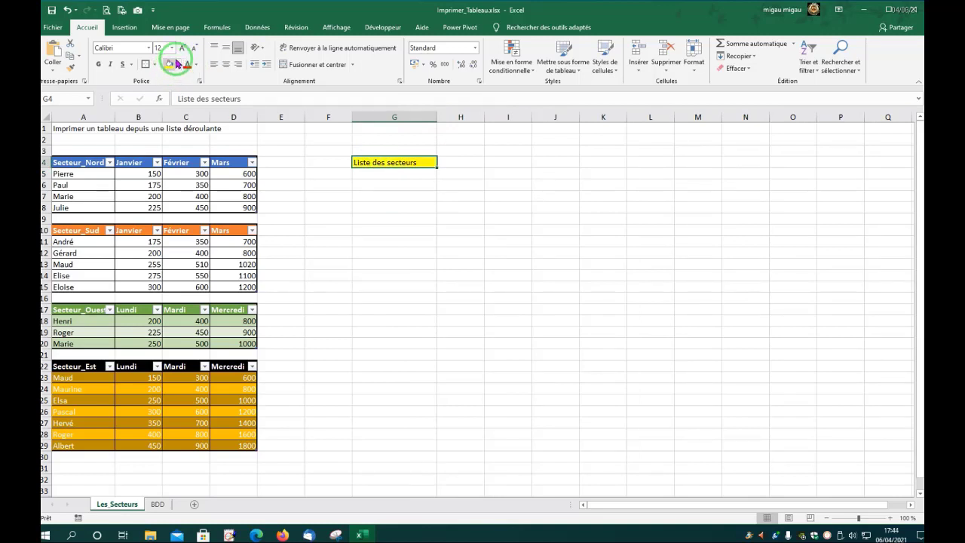
{"action": "left_click", "coordinate": [226, 64]}
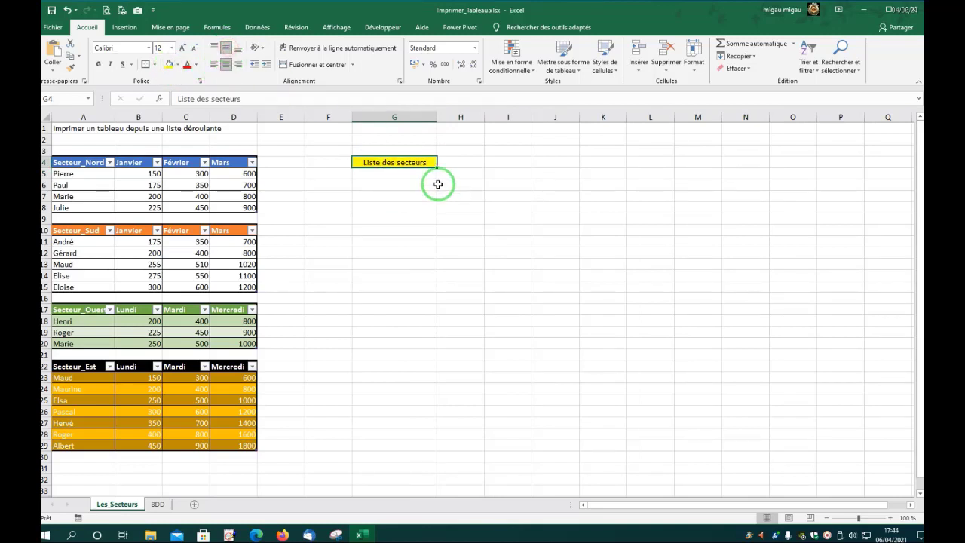
Add list data validation to cell G5, using the named range Liste_Des_Secteurs as its source
{"action": "left_click", "coordinate": [398, 175]}
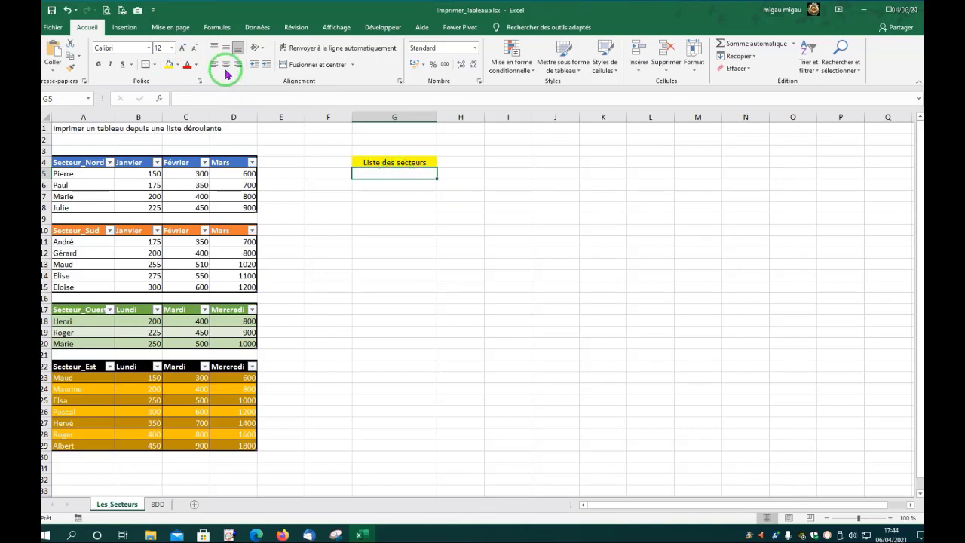
{"action": "left_click", "coordinate": [256, 28]}
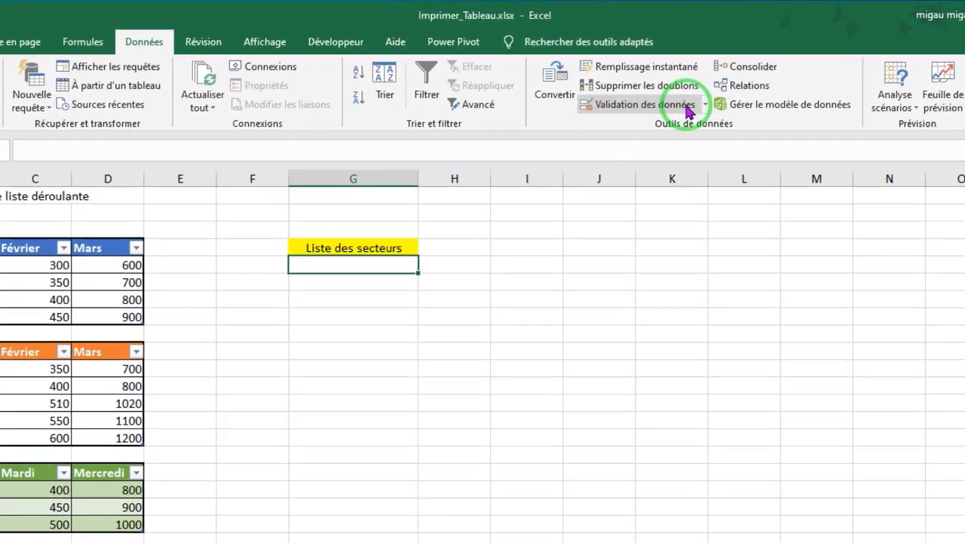
{"action": "left_click", "coordinate": [686, 108]}
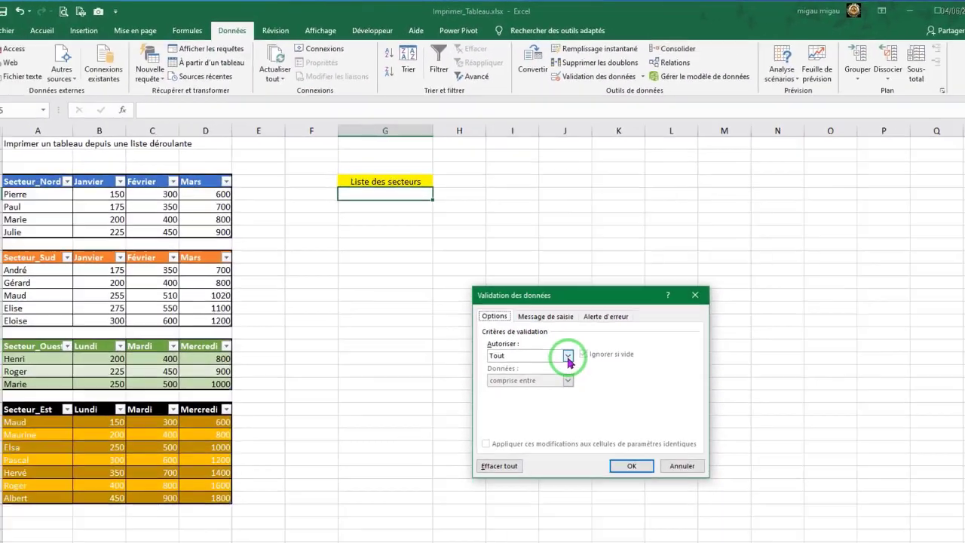
{"action": "left_click", "coordinate": [568, 355]}
{"action": "left_click", "coordinate": [502, 393]}
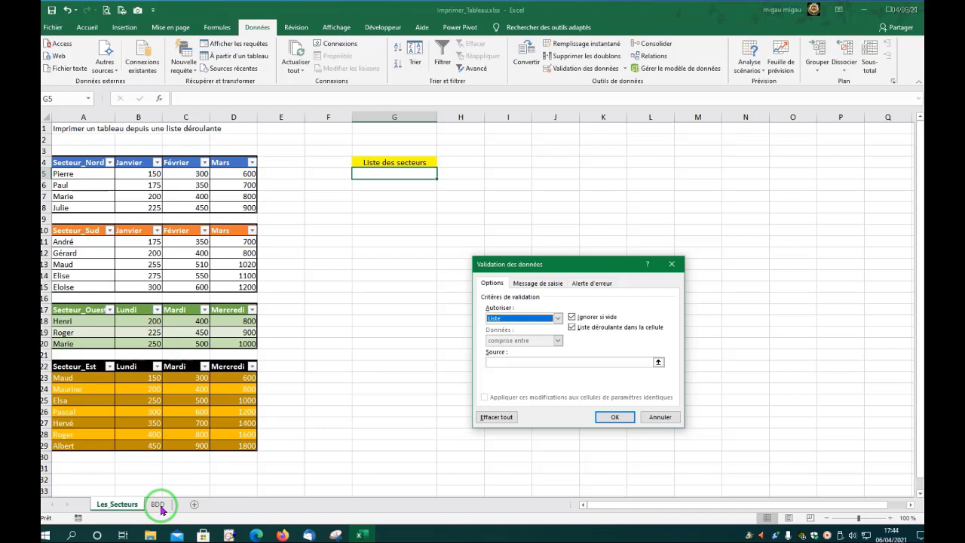
{"action": "left_click", "coordinate": [495, 363]}
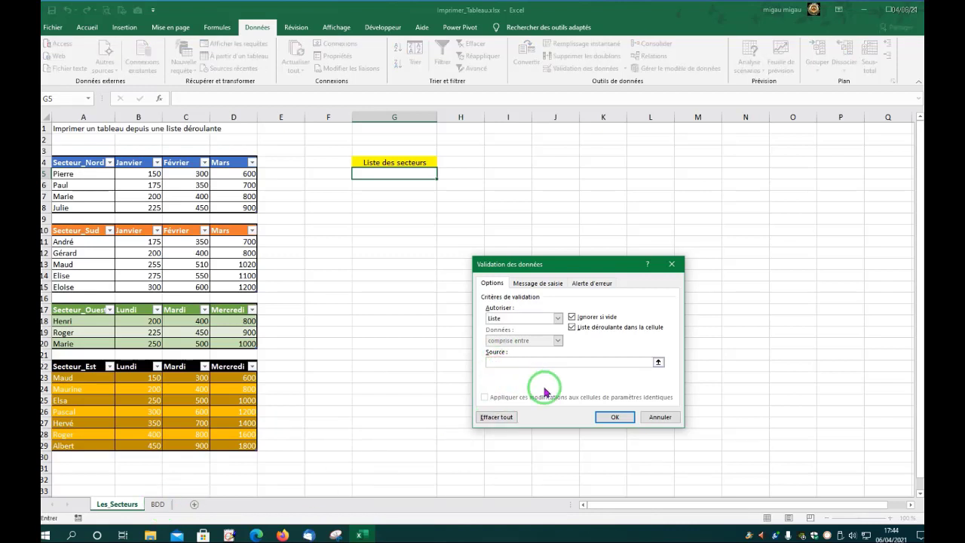
{"action": "key", "text": "F3"}
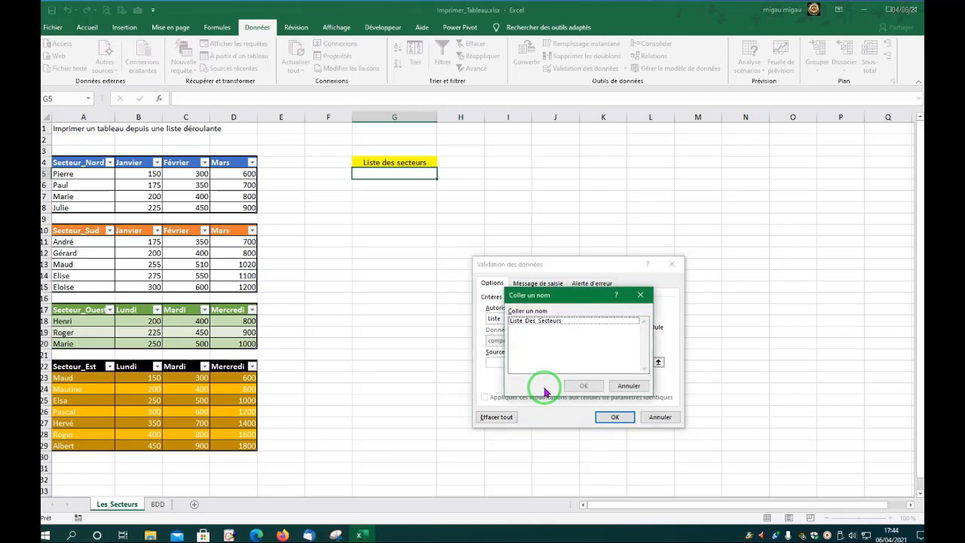
{"action": "left_click", "coordinate": [547, 323]}
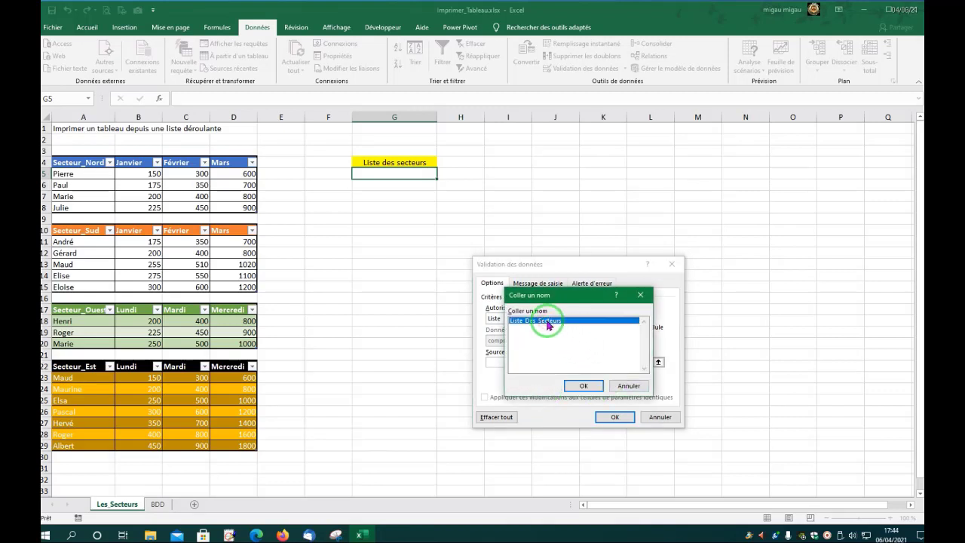
{"action": "left_click", "coordinate": [583, 385]}
{"action": "left_click", "coordinate": [614, 416]}
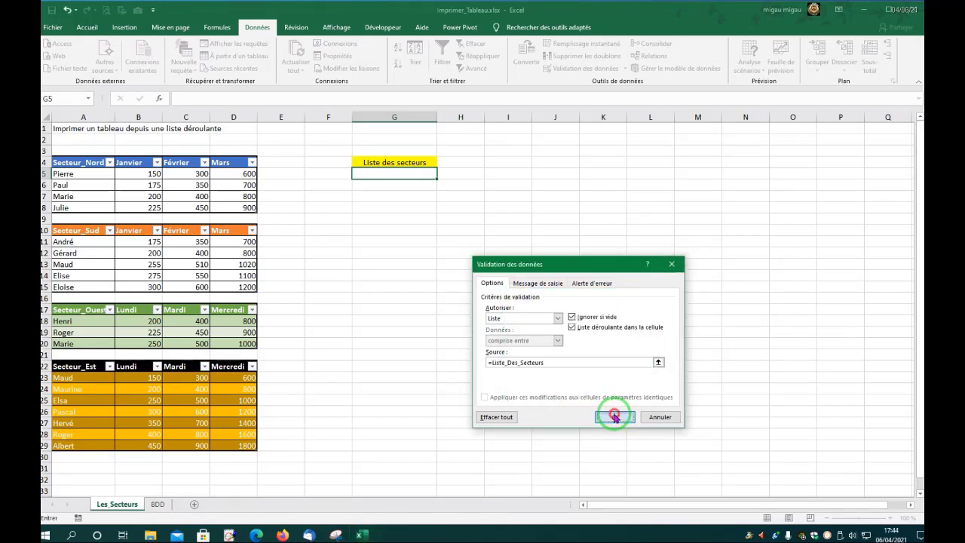
Try the drop-down list in G5 by choosing Secteur_Sud, and finish with Secteur_Est selected
{"action": "left_click", "coordinate": [443, 173]}
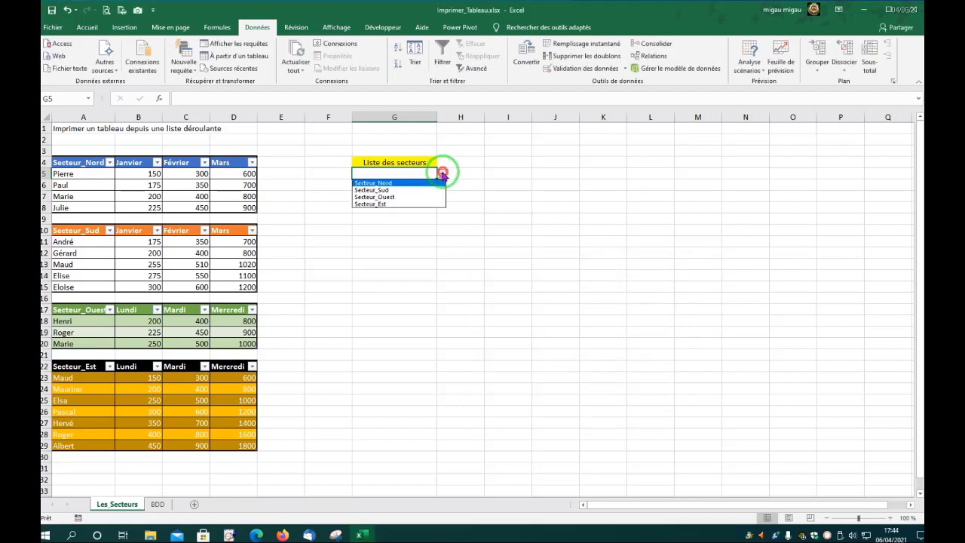
{"action": "left_click", "coordinate": [379, 189]}
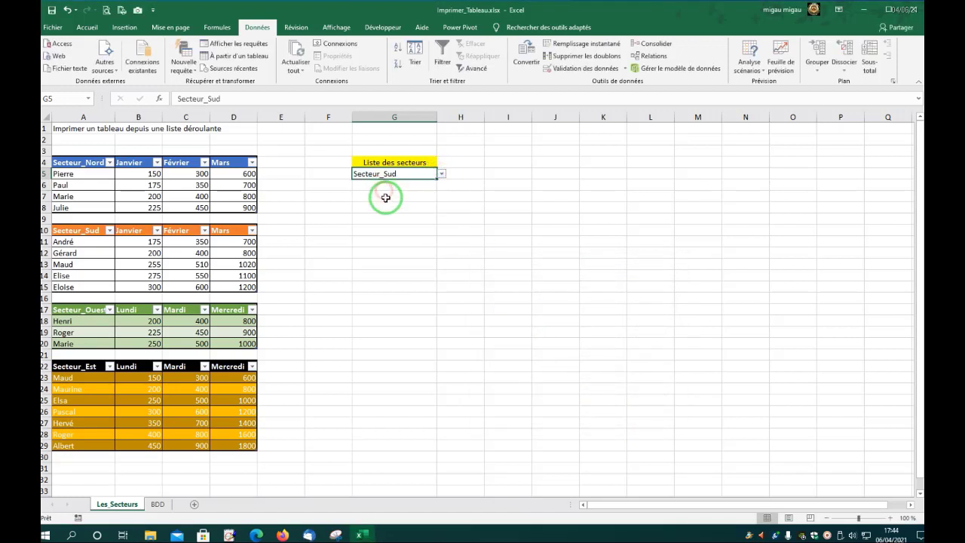
{"action": "left_click", "coordinate": [442, 174]}
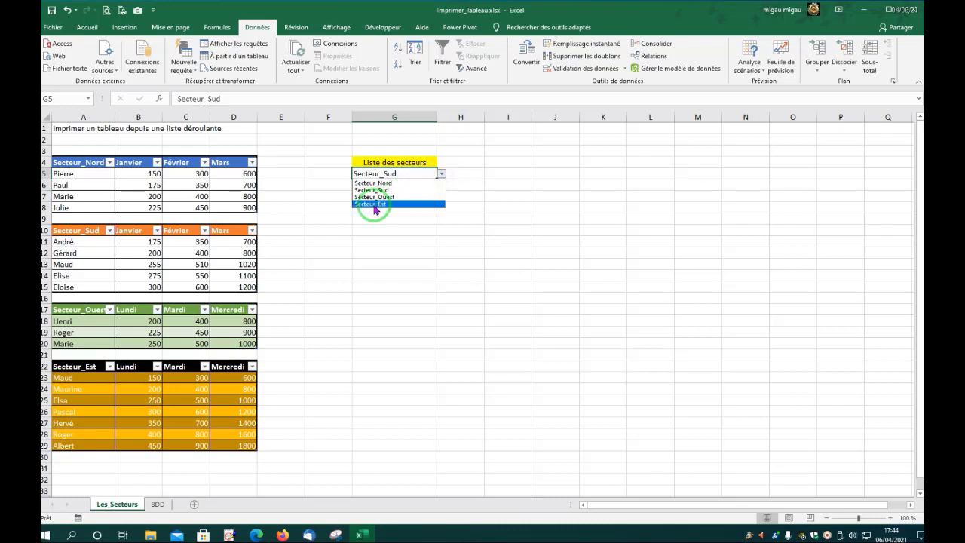
{"action": "left_click", "coordinate": [379, 211]}
{"action": "left_click", "coordinate": [442, 183]}
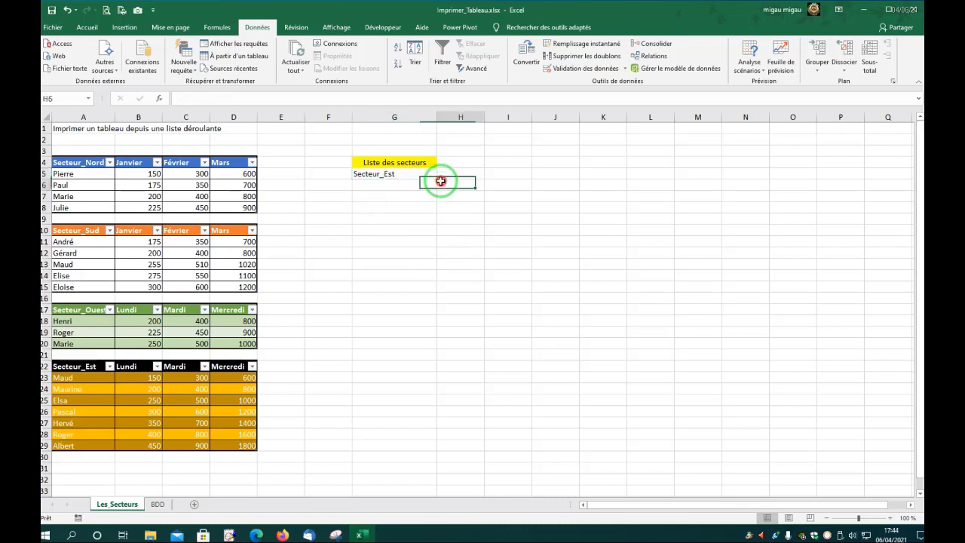
Apply all borders to the heading and drop-down cells G4:G5
{"action": "left_click", "coordinate": [393, 161]}
{"action": "left_click_drag", "start_coordinate": [394, 162], "coordinate": [389, 174]}
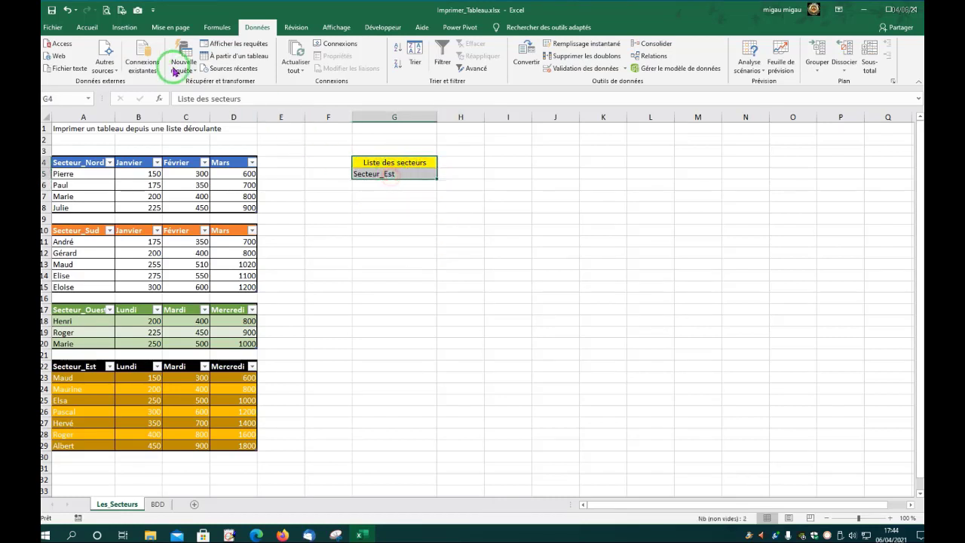
{"action": "left_click", "coordinate": [89, 28]}
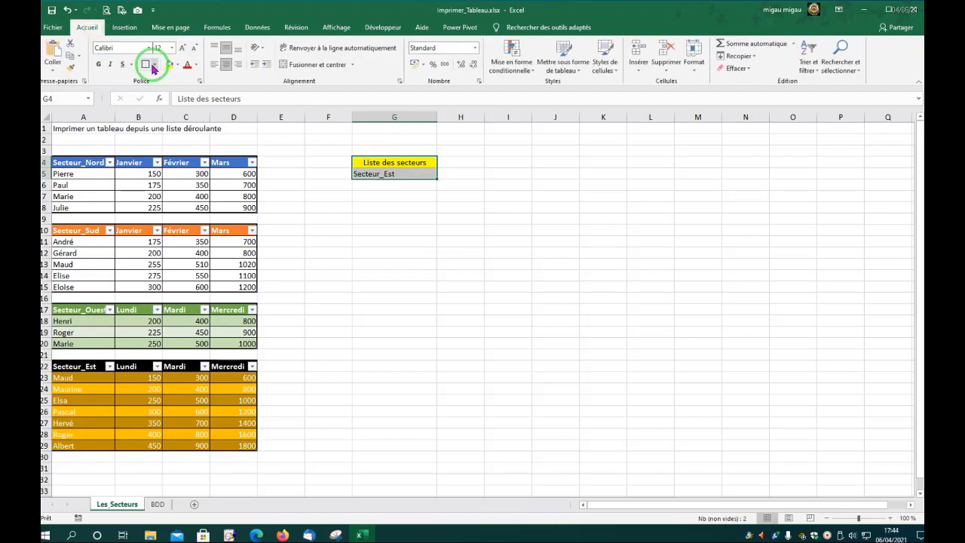
{"action": "left_click", "coordinate": [154, 64]}
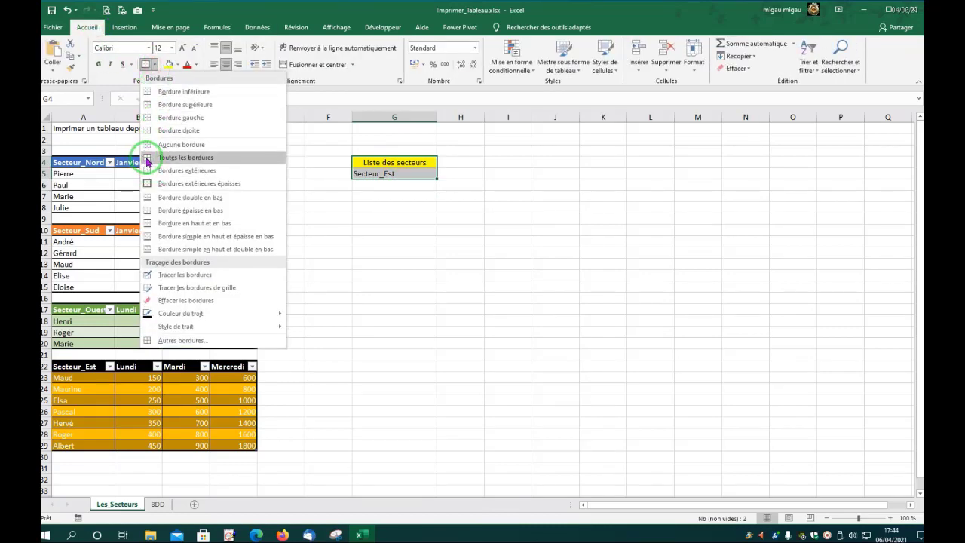
{"action": "left_click", "coordinate": [147, 158]}
Apply thick outside borders to the heading cell G4 and separately to the drop-down cell G5
{"action": "left_click", "coordinate": [386, 161]}
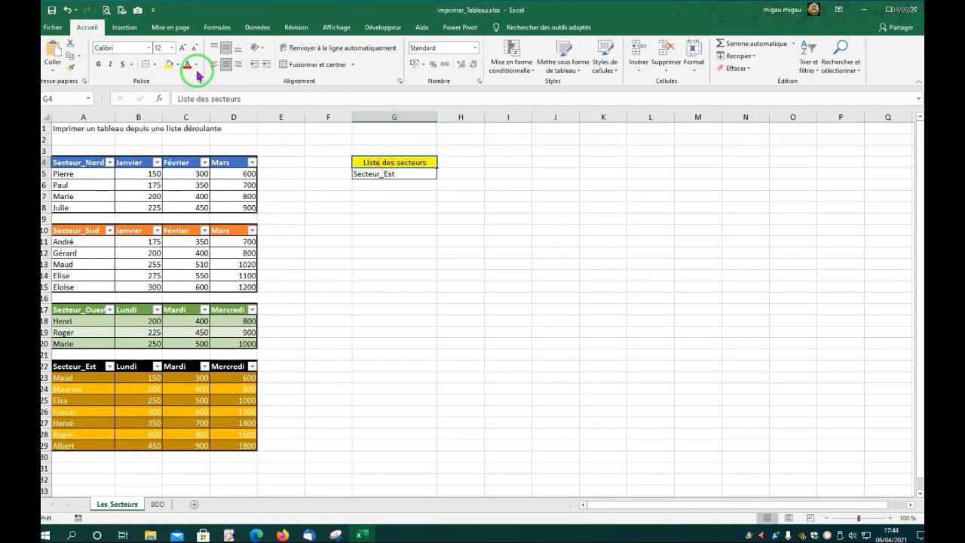
{"action": "left_click", "coordinate": [156, 67]}
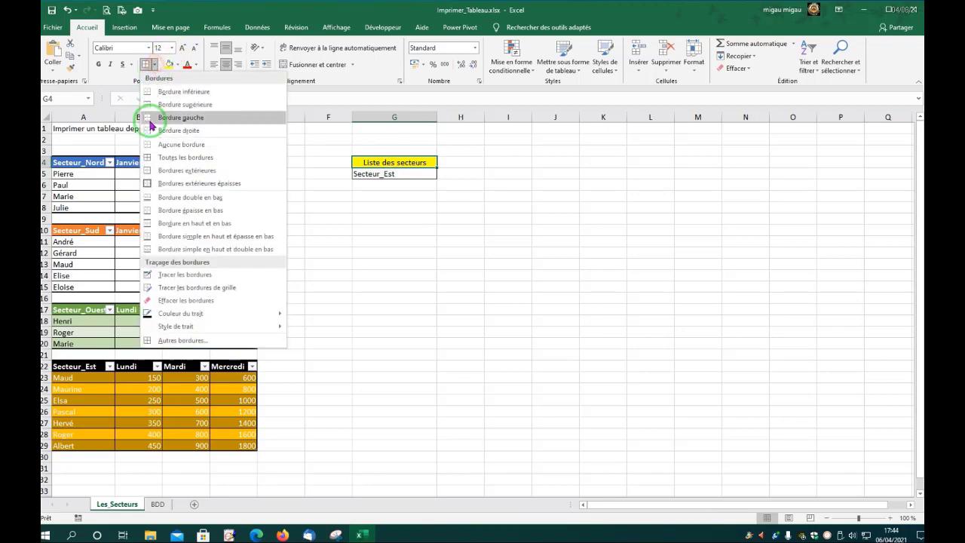
{"action": "left_click", "coordinate": [143, 189]}
{"action": "left_click", "coordinate": [368, 176]}
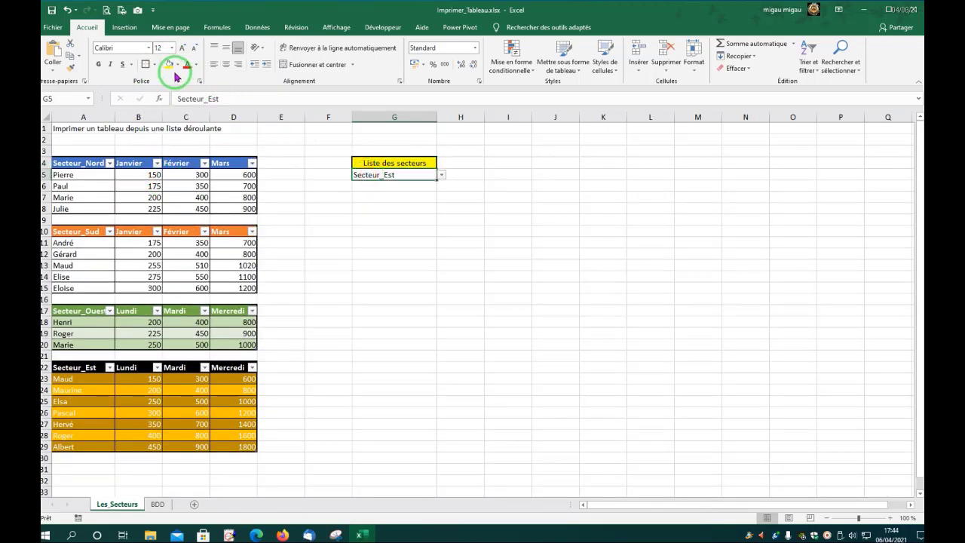
{"action": "left_click", "coordinate": [147, 65]}
{"action": "left_click", "coordinate": [340, 242]}
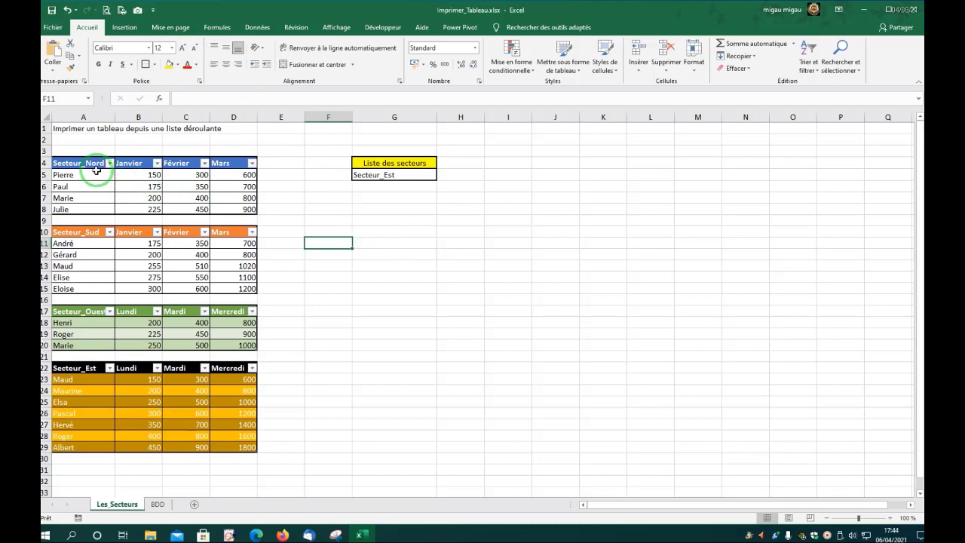
Set the Secteur_Nord table A4:D8 as the print area, and select the print-area name in the Name Manager
{"action": "left_click_drag", "start_coordinate": [66, 163], "coordinate": [222, 203]}
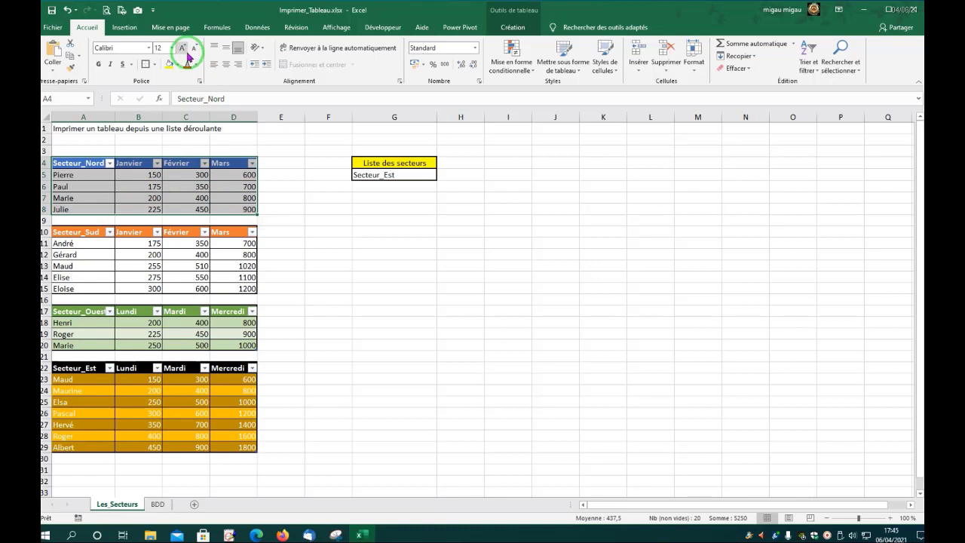
{"action": "left_click", "coordinate": [122, 12]}
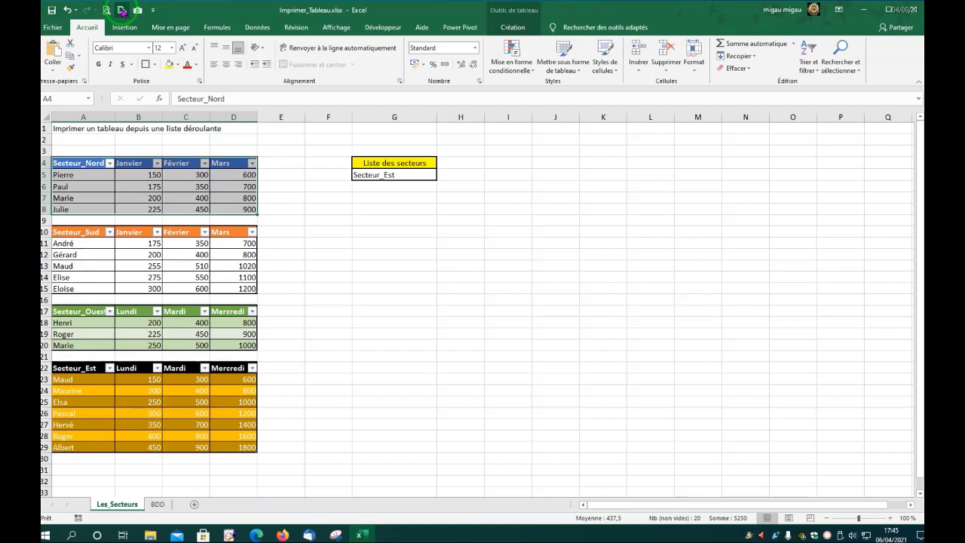
{"action": "left_click", "coordinate": [218, 29]}
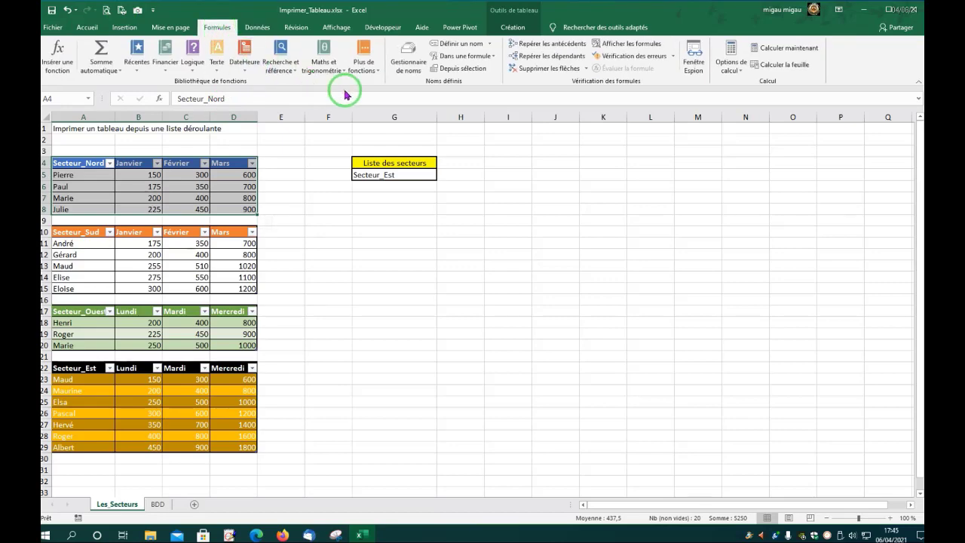
{"action": "left_click", "coordinate": [407, 60]}
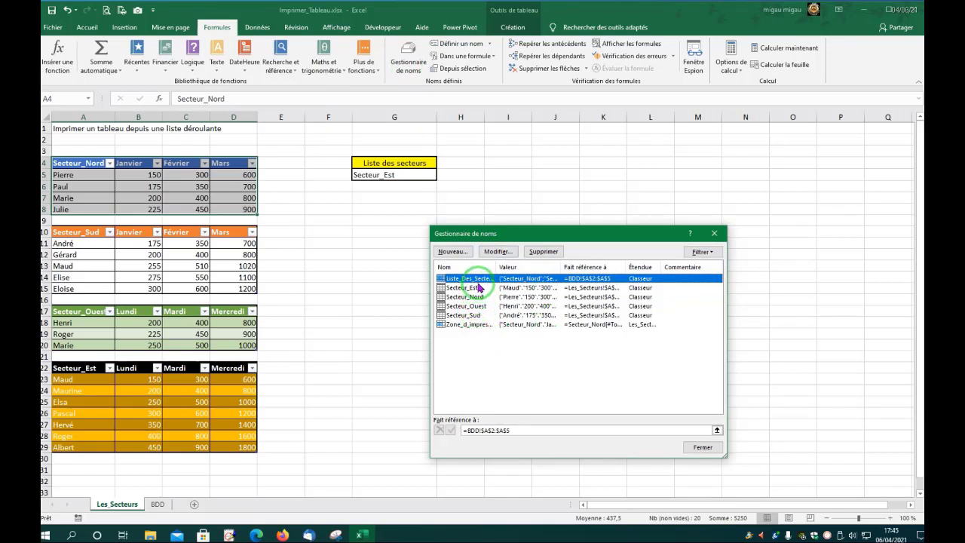
{"action": "left_click", "coordinate": [471, 326]}
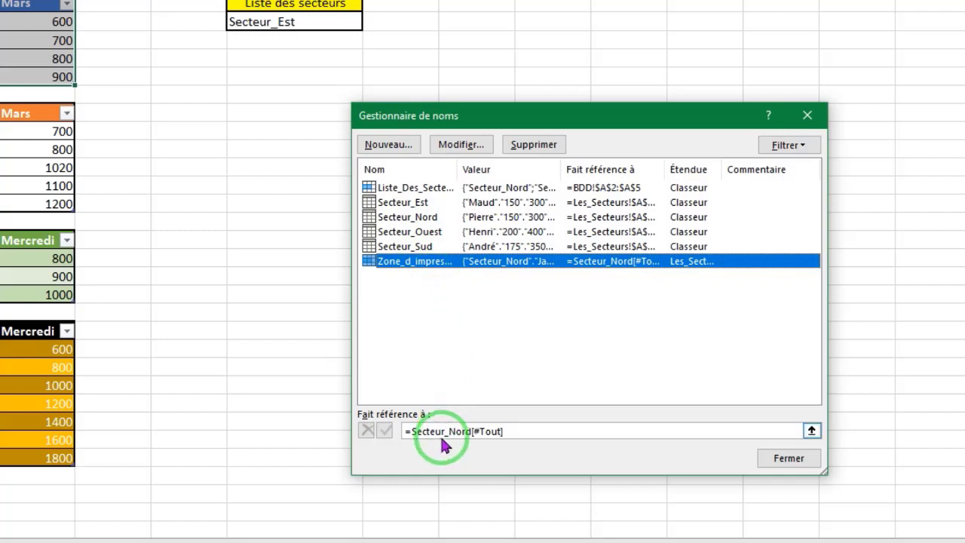
Redefine the print-area name's reference as =indirect(Les_Secteurs!$G$5&"[#Tout]") and save the change to the name
{"action": "left_click", "coordinate": [412, 433]}
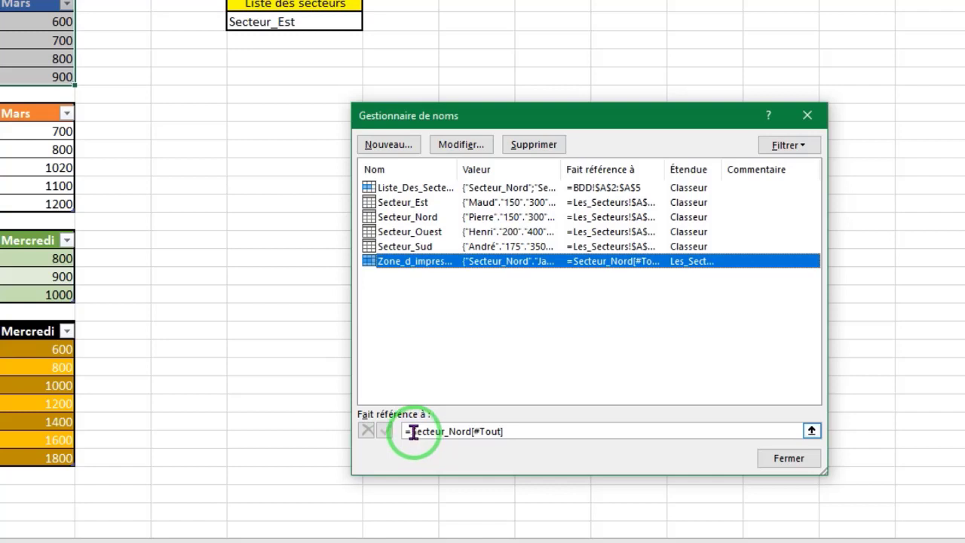
{"action": "left_click_drag", "start_coordinate": [414, 431], "coordinate": [532, 433]}
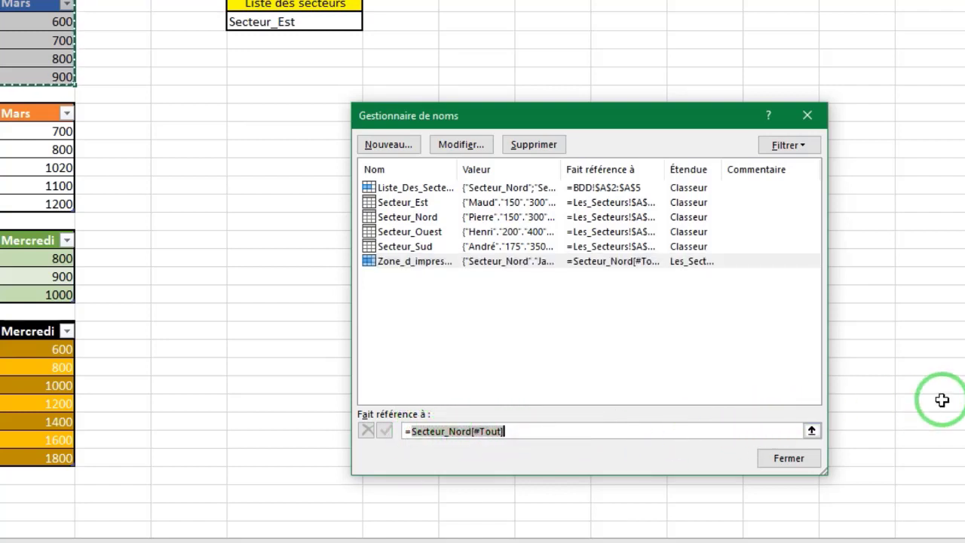
{"action": "type", "text": "I"}
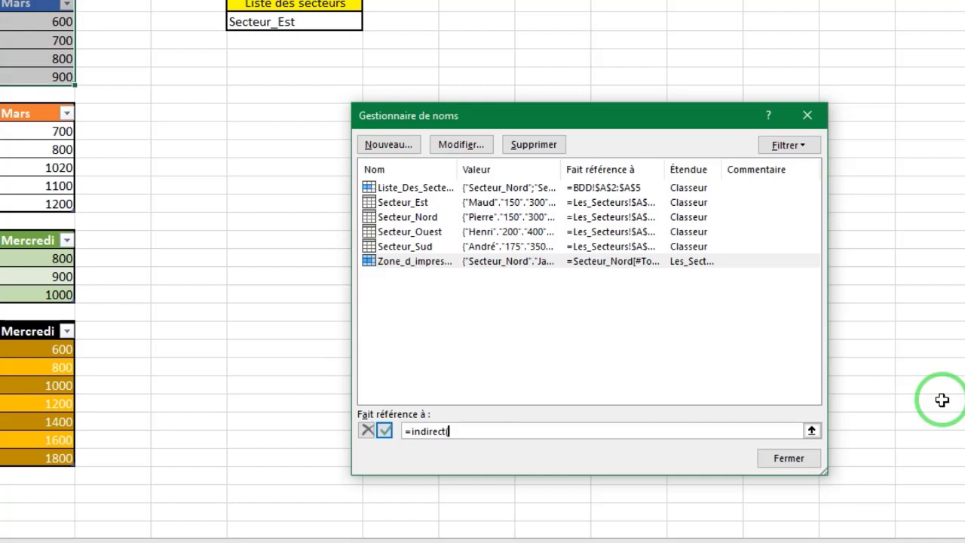
{"action": "type", "text": "ndirect("}
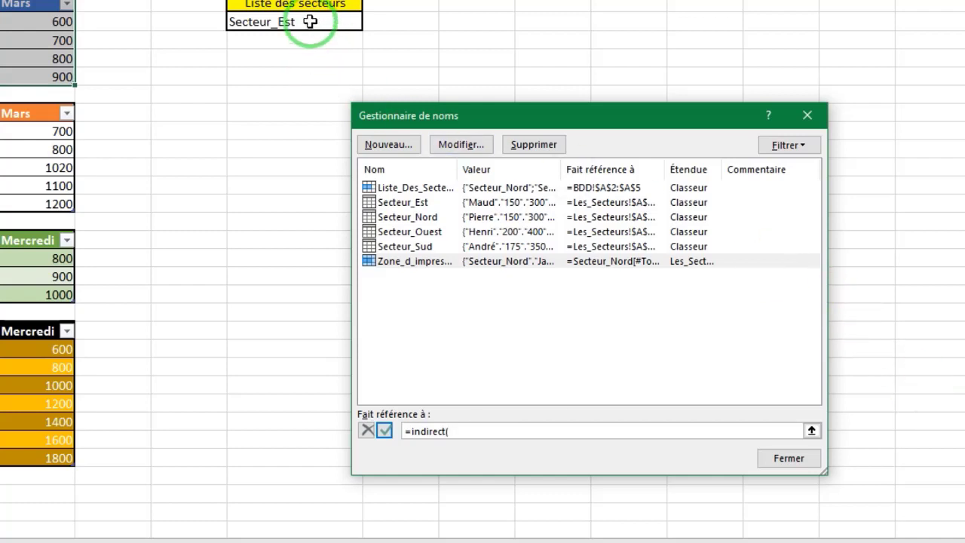
{"action": "left_click", "coordinate": [294, 24]}
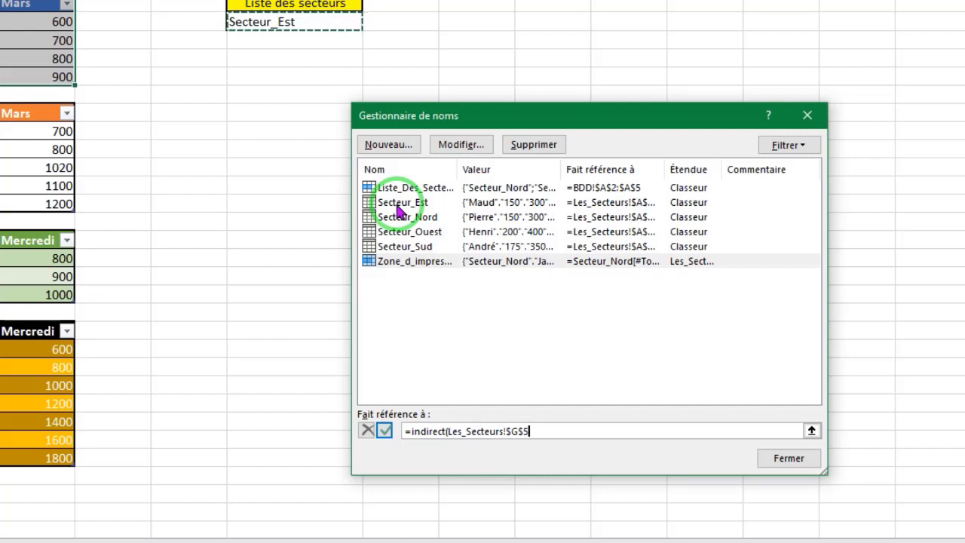
{"action": "type", "text": "&"}
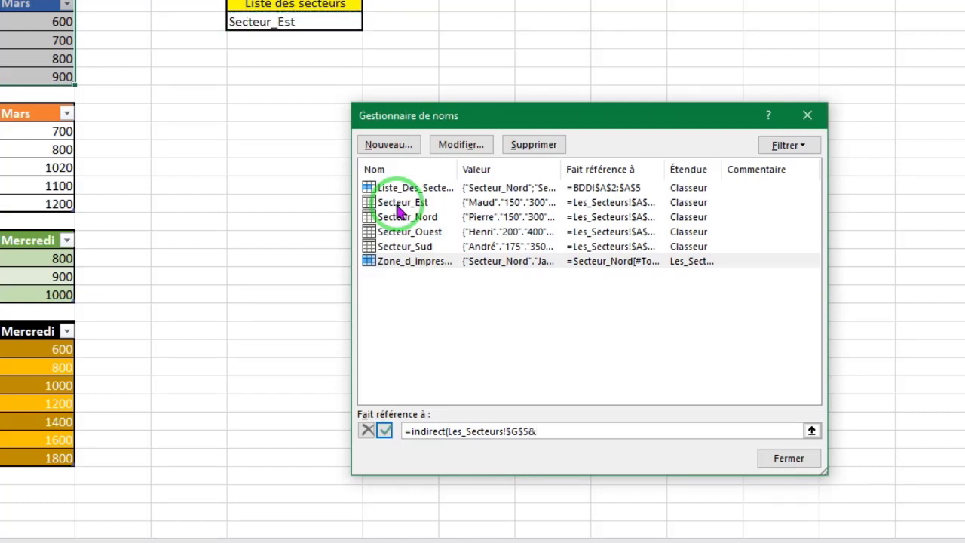
{"action": "type", "text": "\""}
{"action": "type", "text": "\""}
{"action": "type", "text": "#"}
{"action": "type", "text": "Tout"}
{"action": "type", "text": "]\""}
{"action": "type", "text": ")"}
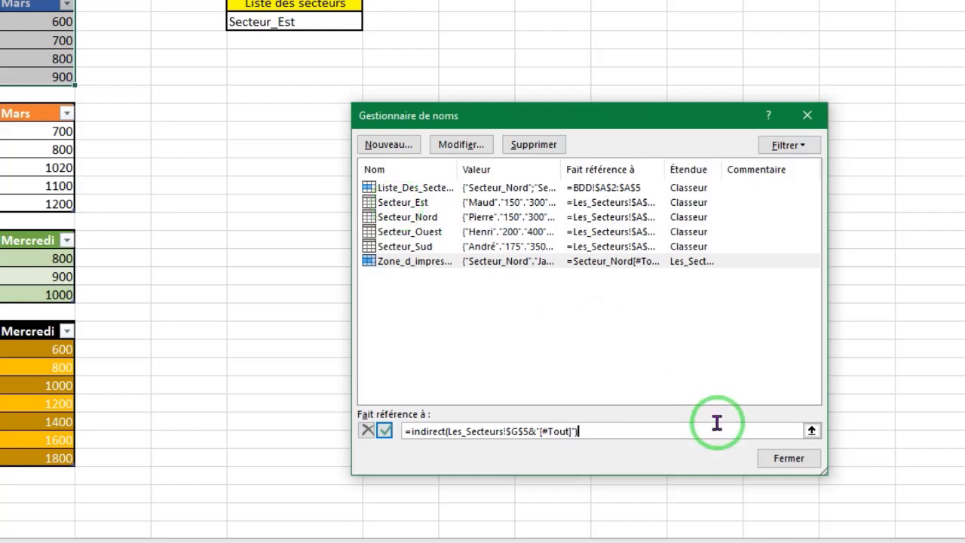
{"action": "left_click", "coordinate": [787, 460]}
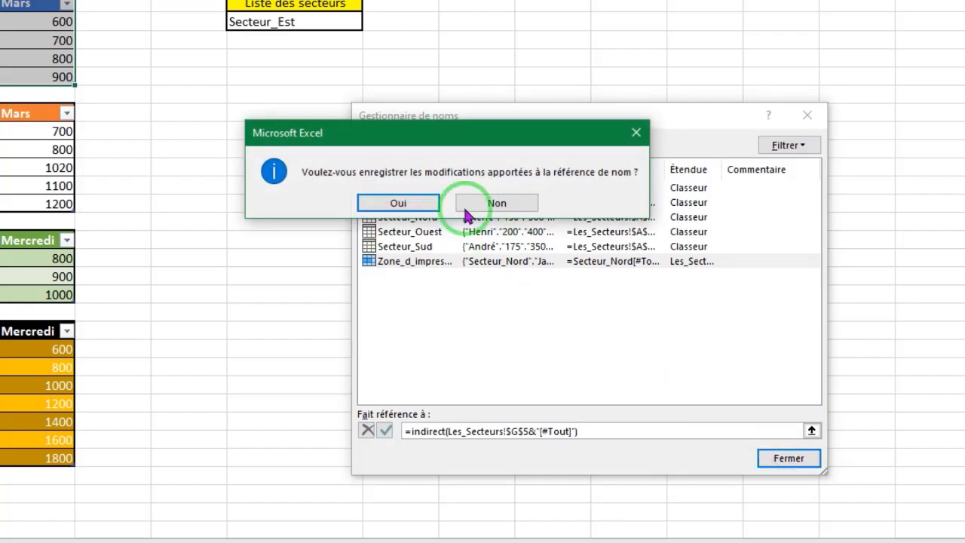
{"action": "left_click", "coordinate": [399, 205]}
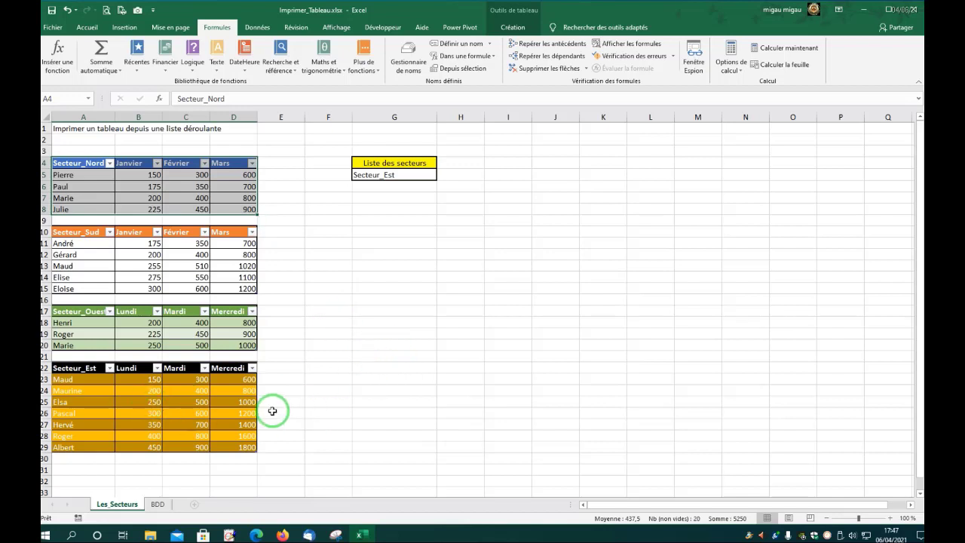
Choose Secteur_Ouest from the sector list in G5 and check that table in the print preview, then return to the sheet
{"action": "left_click", "coordinate": [407, 176]}
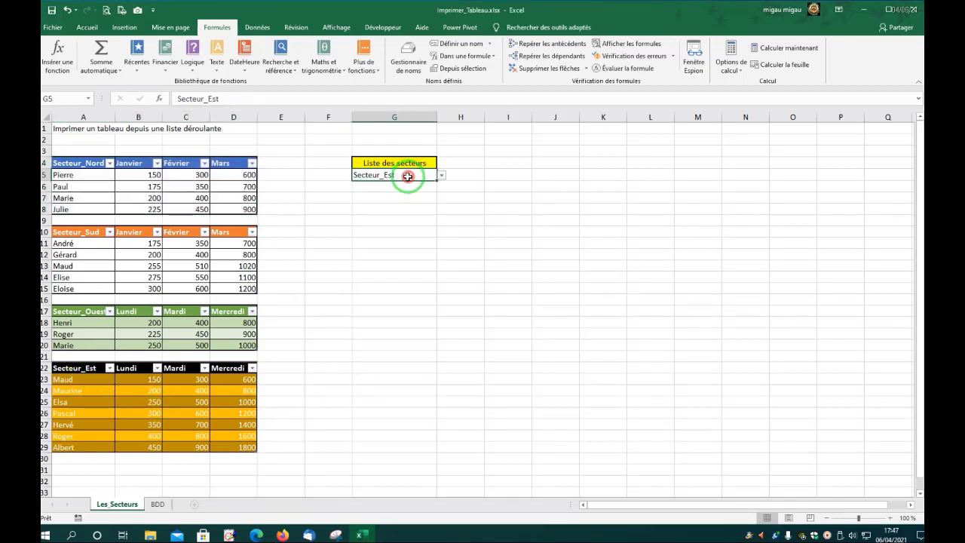
{"action": "left_click", "coordinate": [441, 175]}
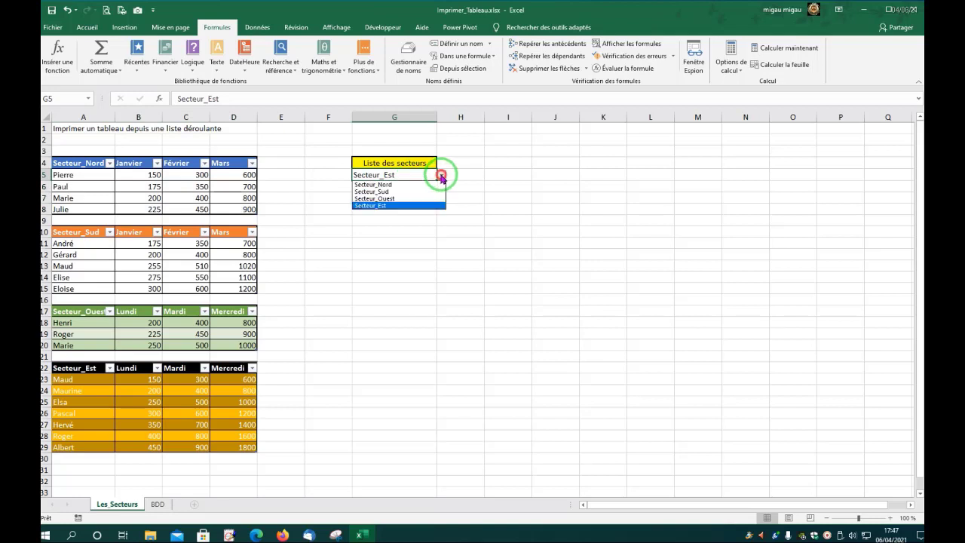
{"action": "left_click", "coordinate": [386, 199]}
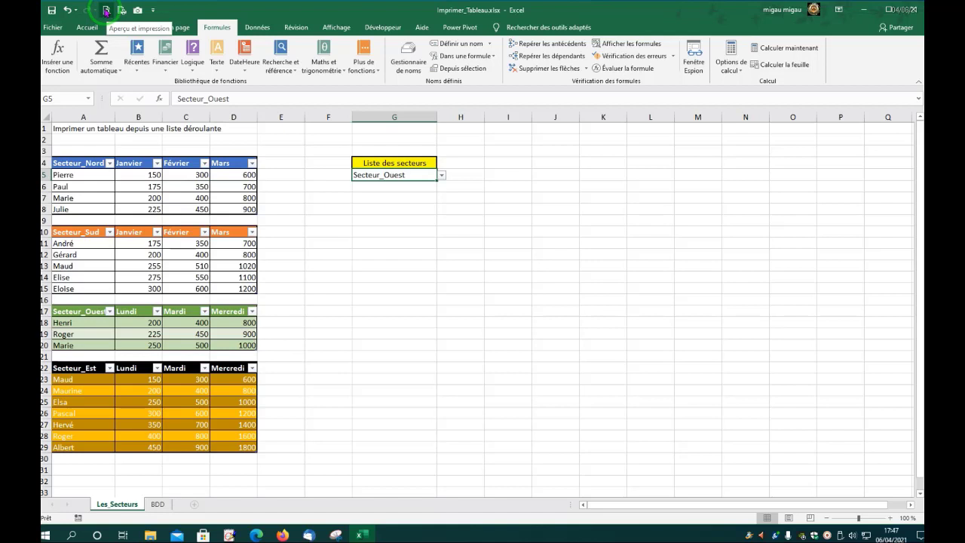
{"action": "left_click", "coordinate": [105, 10]}
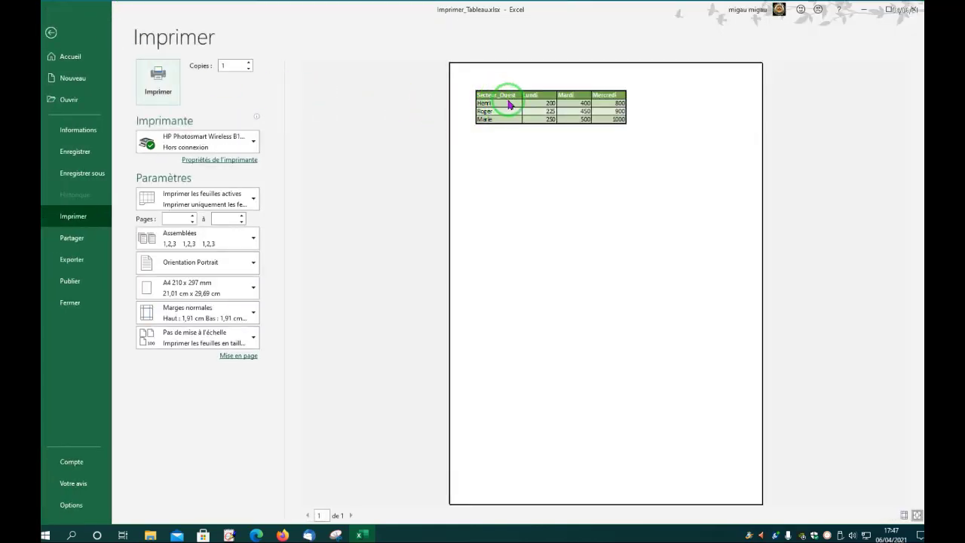
{"action": "left_click", "coordinate": [50, 32]}
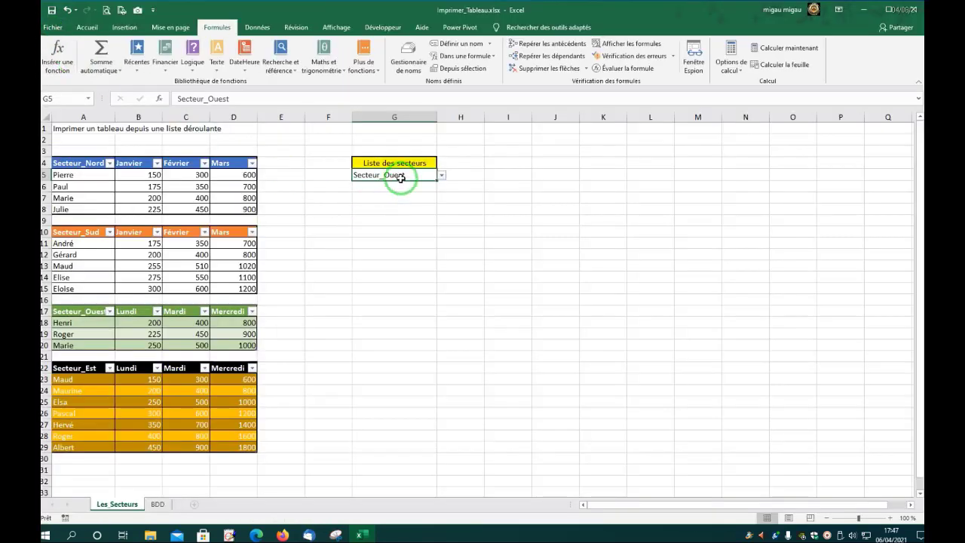
Switch the sector list in G5 to Secteur_Sud and check the print preview before returning to the sheet
{"action": "left_click", "coordinate": [442, 175]}
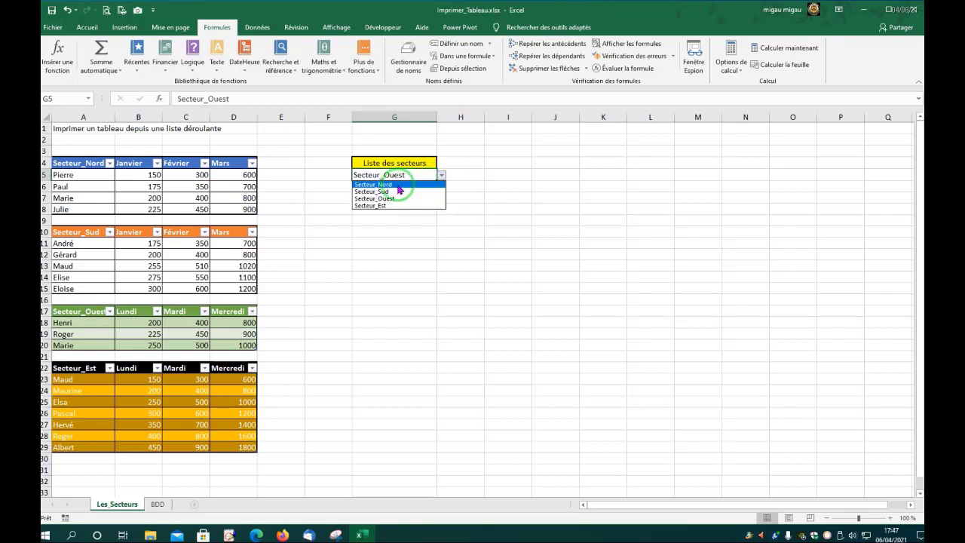
{"action": "left_click", "coordinate": [390, 192]}
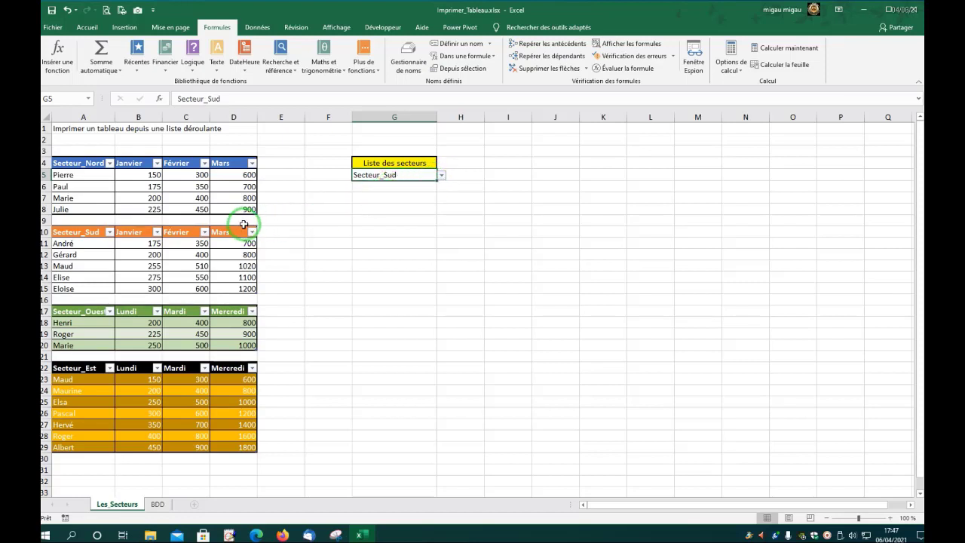
{"action": "left_click", "coordinate": [106, 10]}
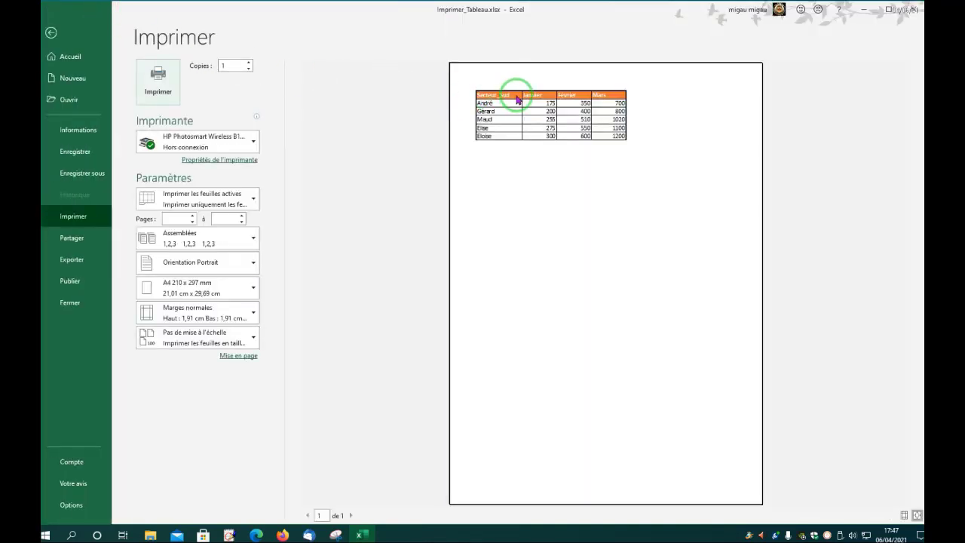
{"action": "left_click", "coordinate": [50, 32]}
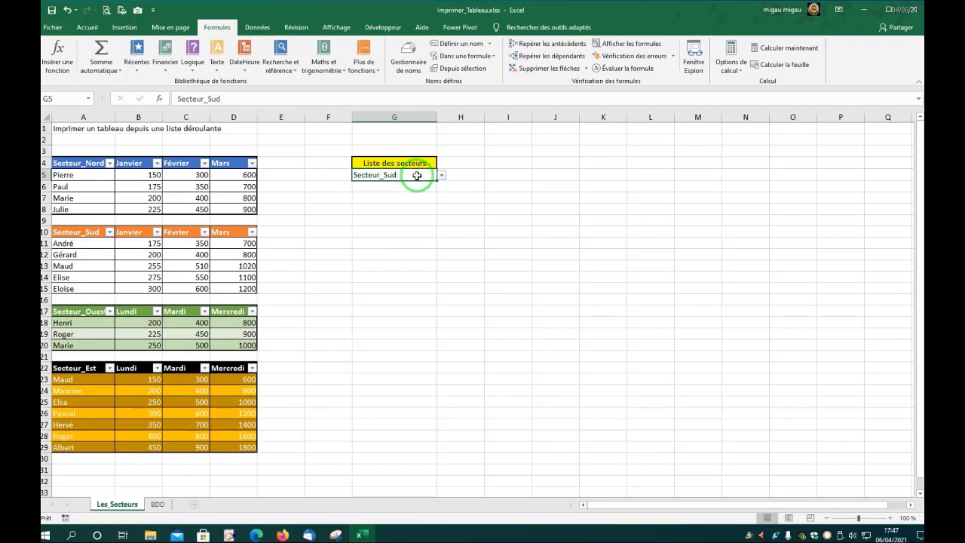
{"action": "left_click", "coordinate": [442, 174]}
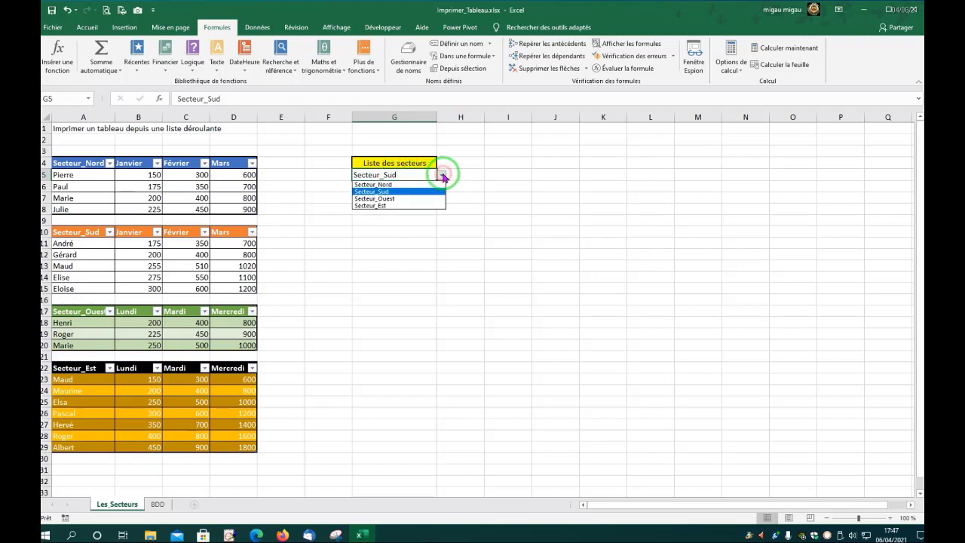
{"action": "left_click", "coordinate": [407, 247]}
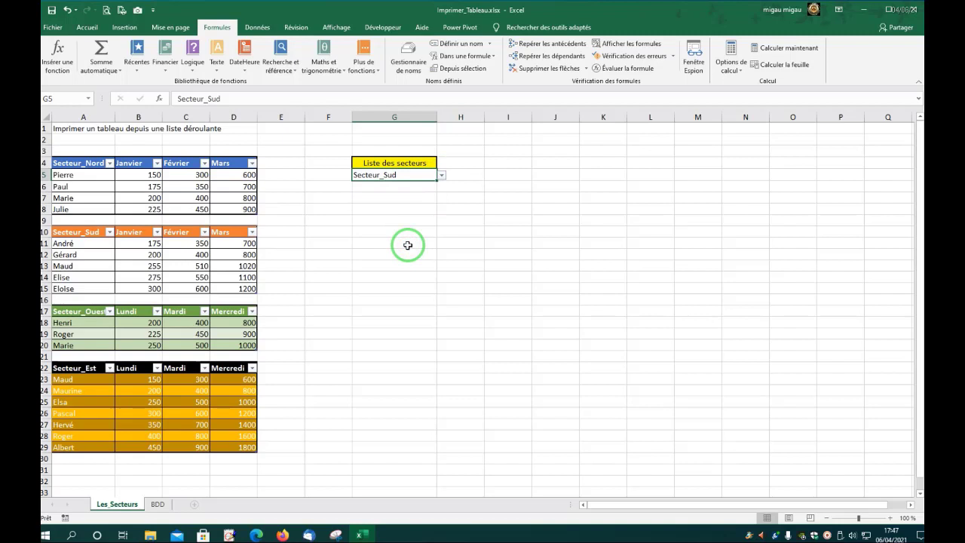